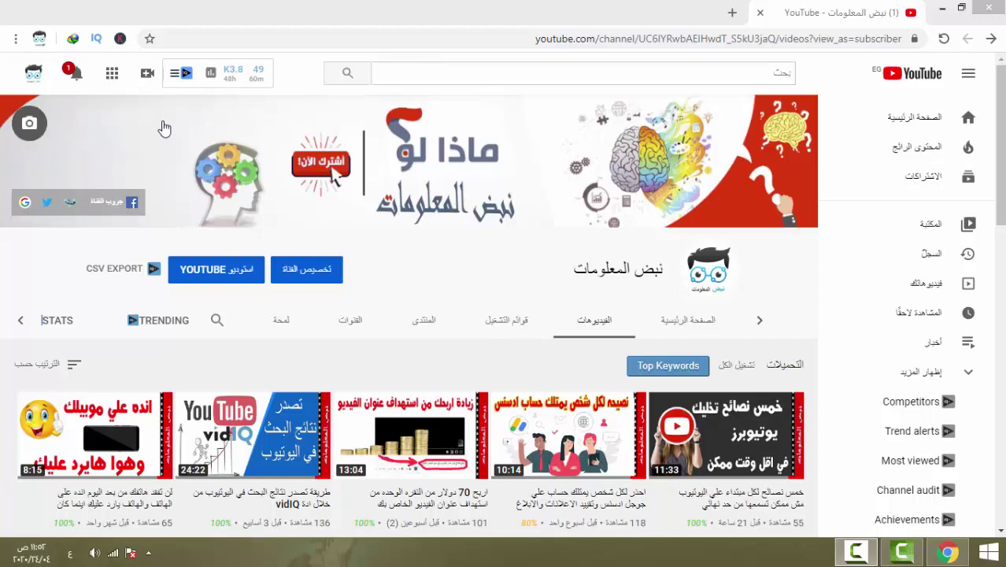
Start a new video upload on the channel and choose the video file فااصل جديد
click(147, 77)
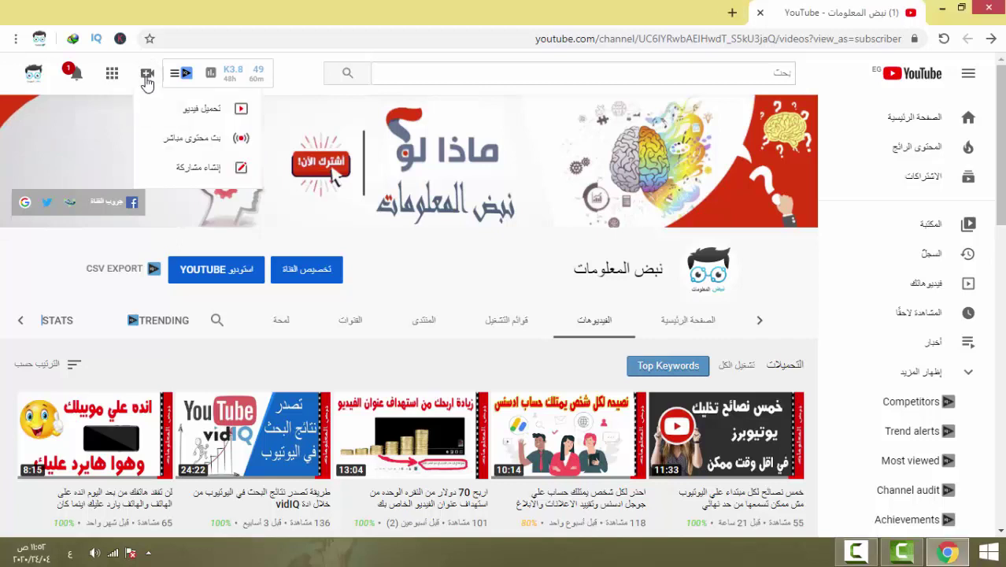
click(221, 110)
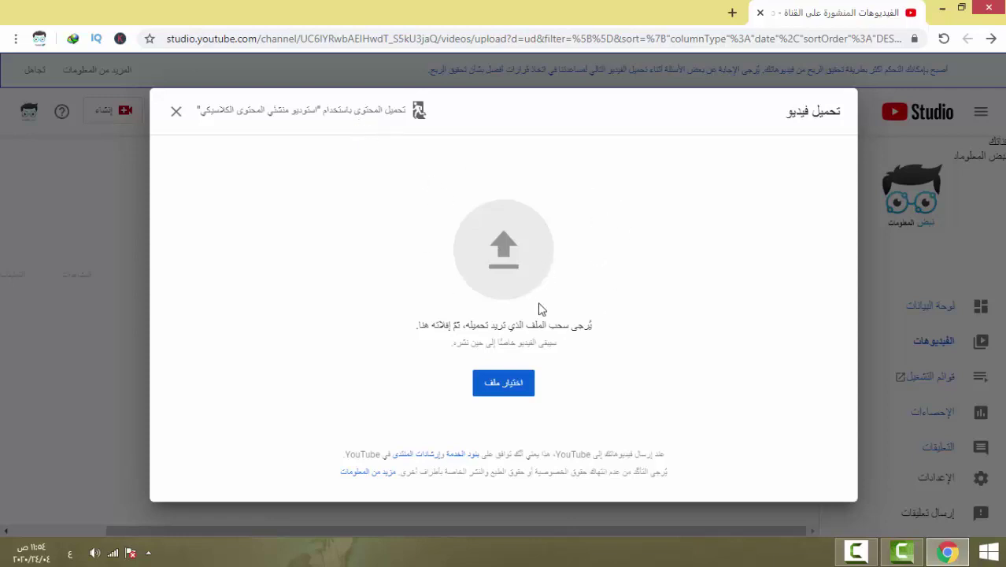
click(513, 255)
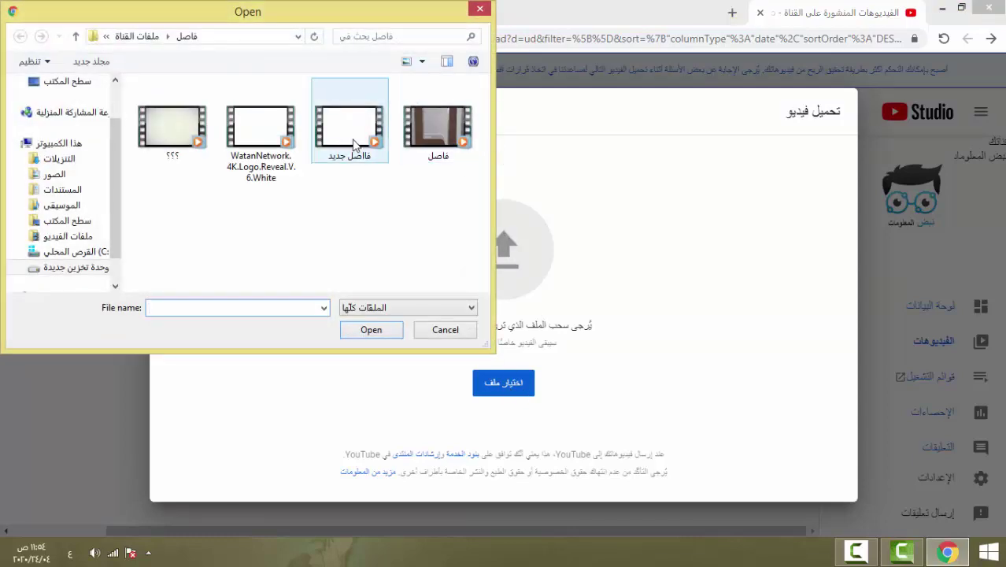
double_click(354, 144)
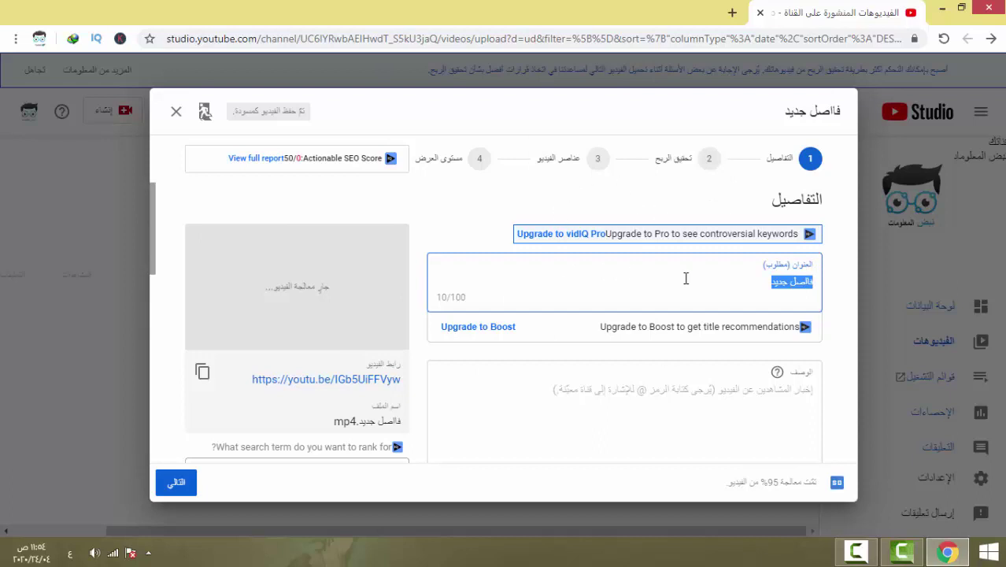
click(770, 286)
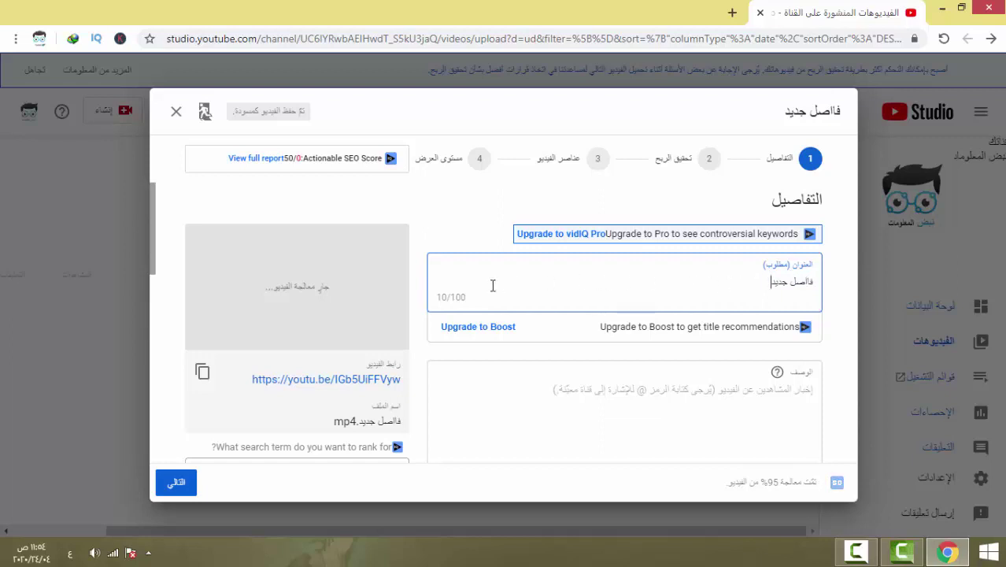
drag(769, 285, 814, 286)
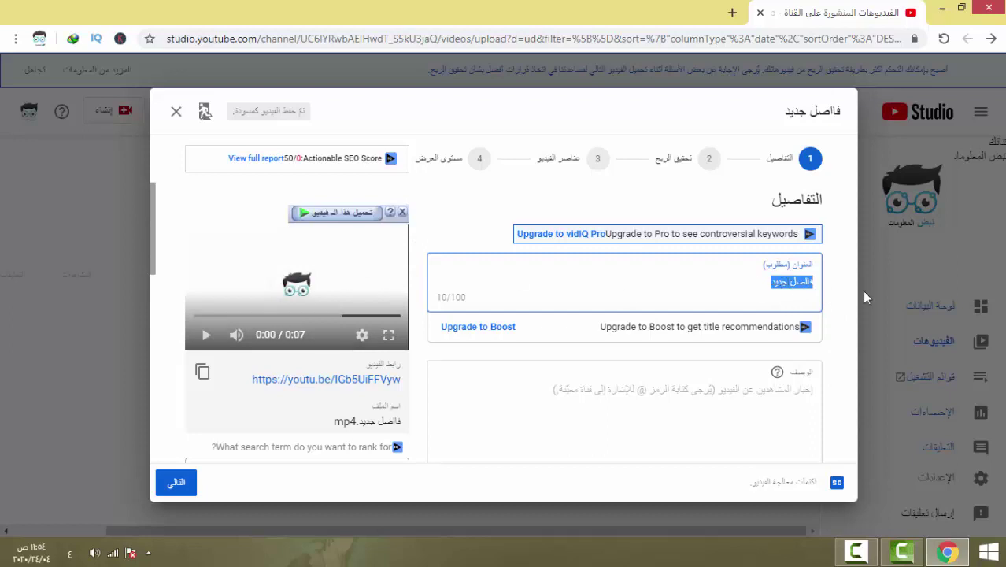
click(775, 285)
drag(764, 285, 816, 283)
click(765, 285)
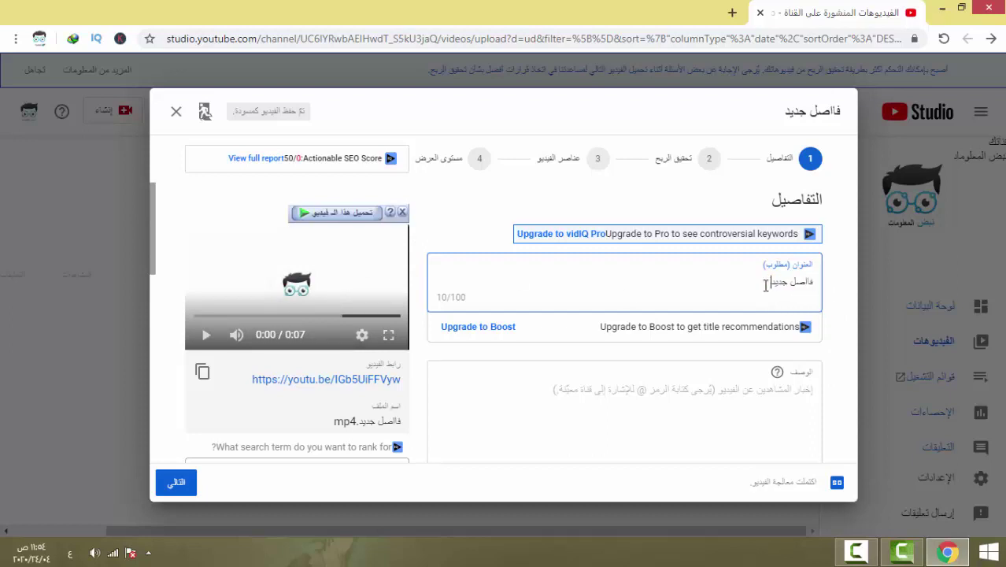
key(BackSpace)
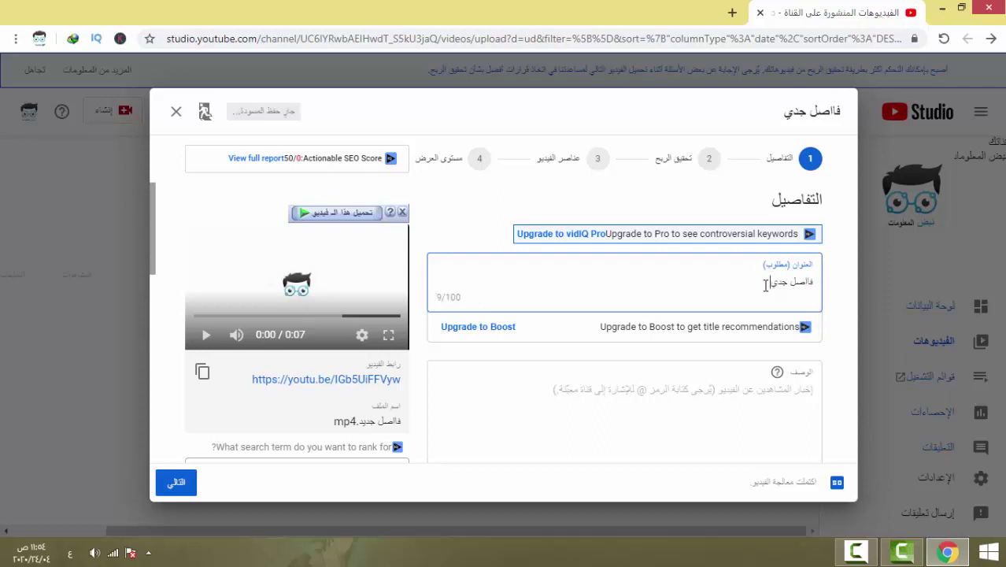
text(د)
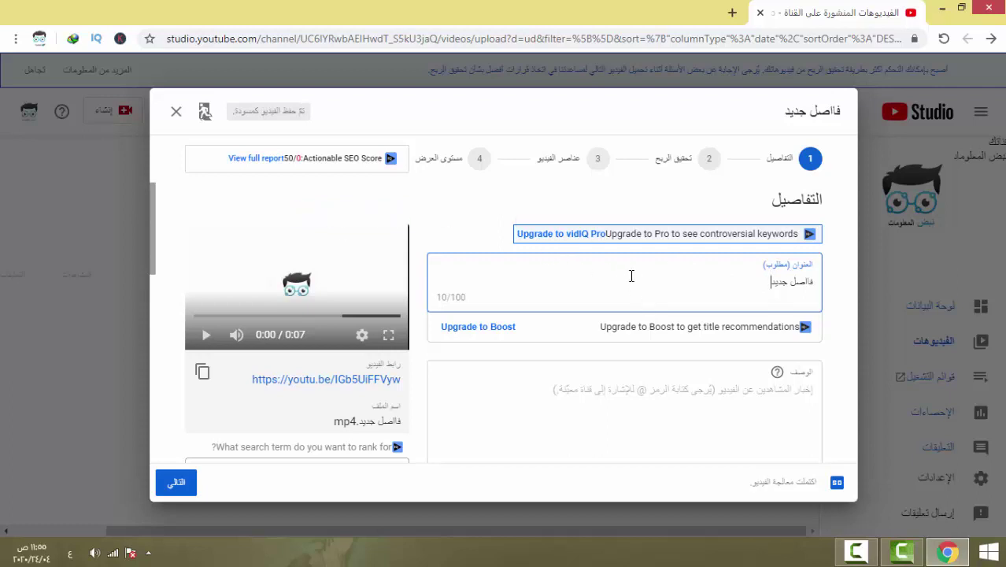
Examine the description field below the title in the video details
scroll(632, 275, down, 1)
scroll(739, 317, down, 1)
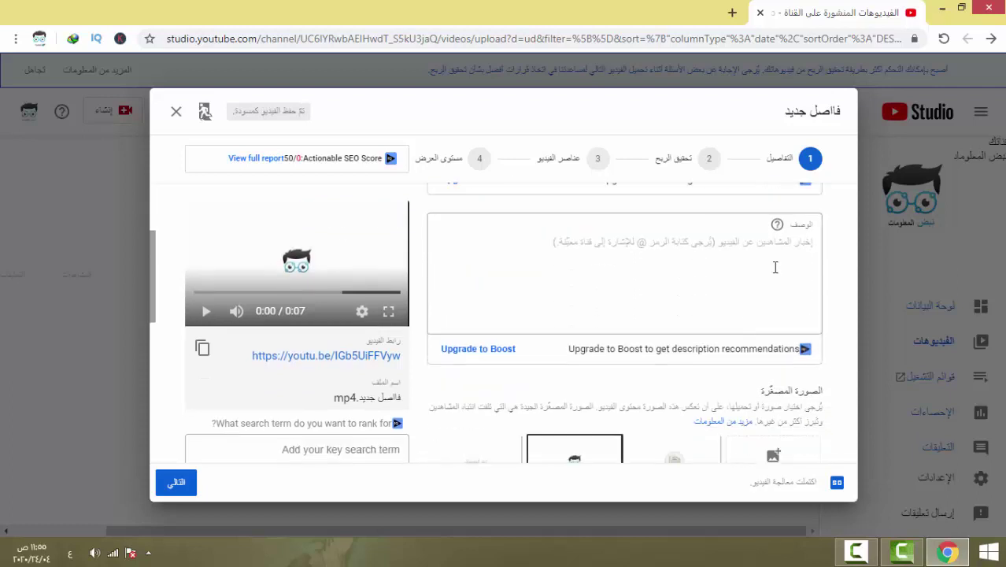
click(795, 267)
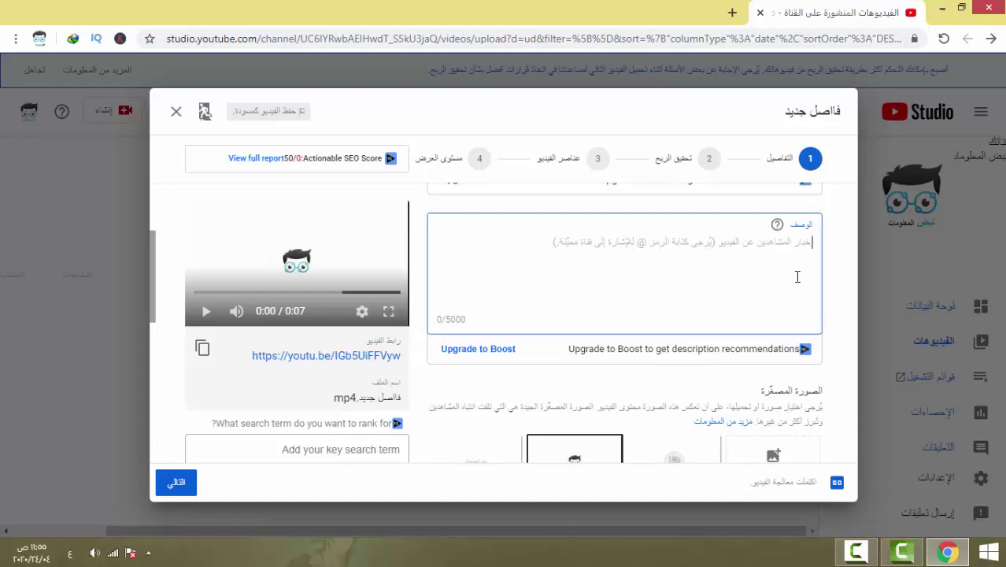
scroll(805, 291, up, 1)
scroll(806, 288, up, 2)
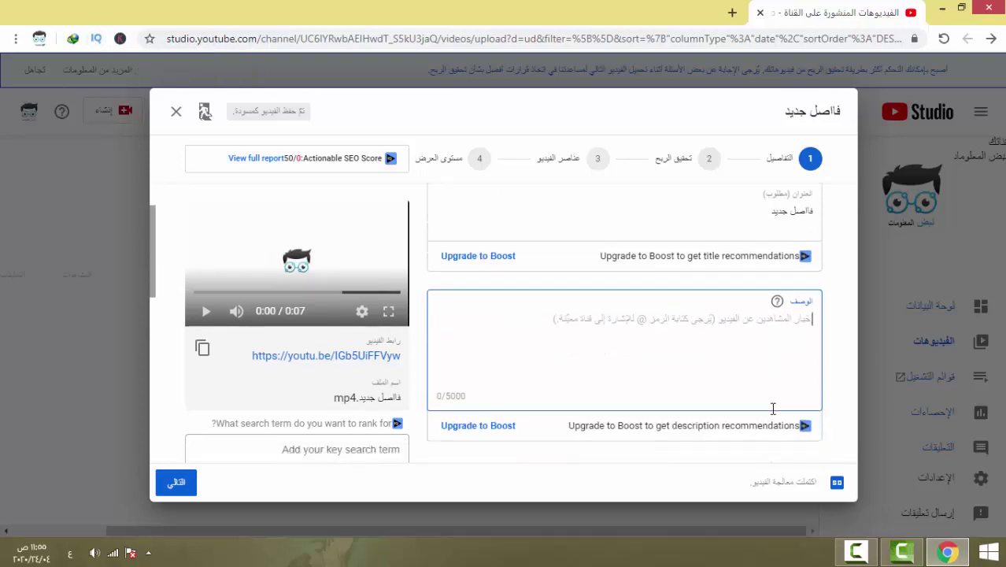
scroll(771, 409, down, 1)
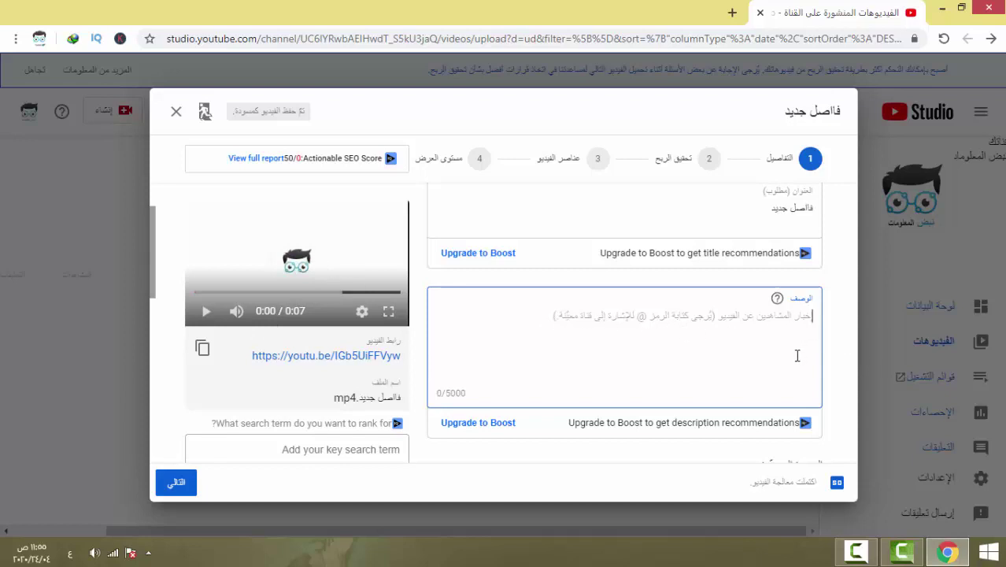
scroll(783, 368, down, 2)
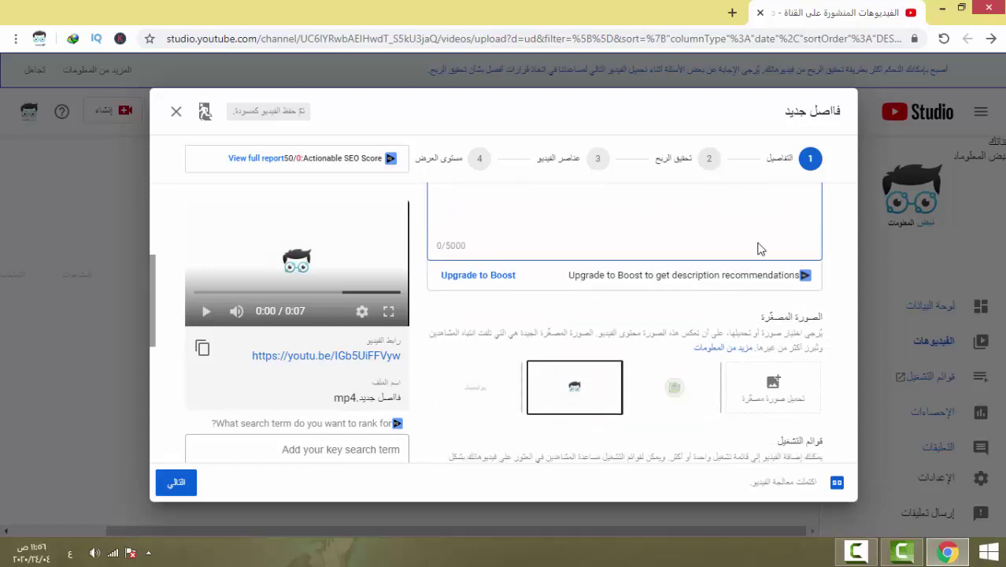
scroll(730, 288, down, 1)
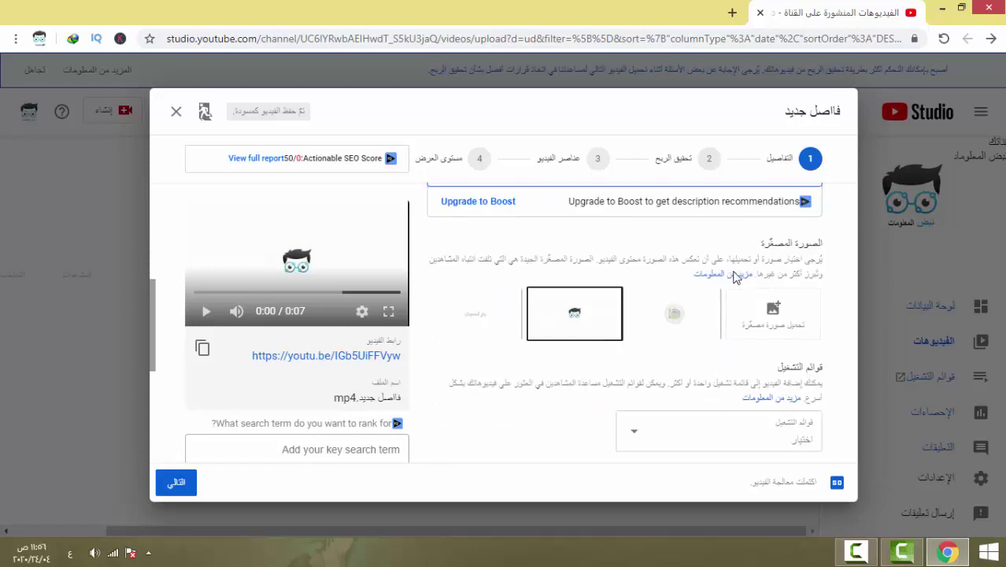
click(774, 313)
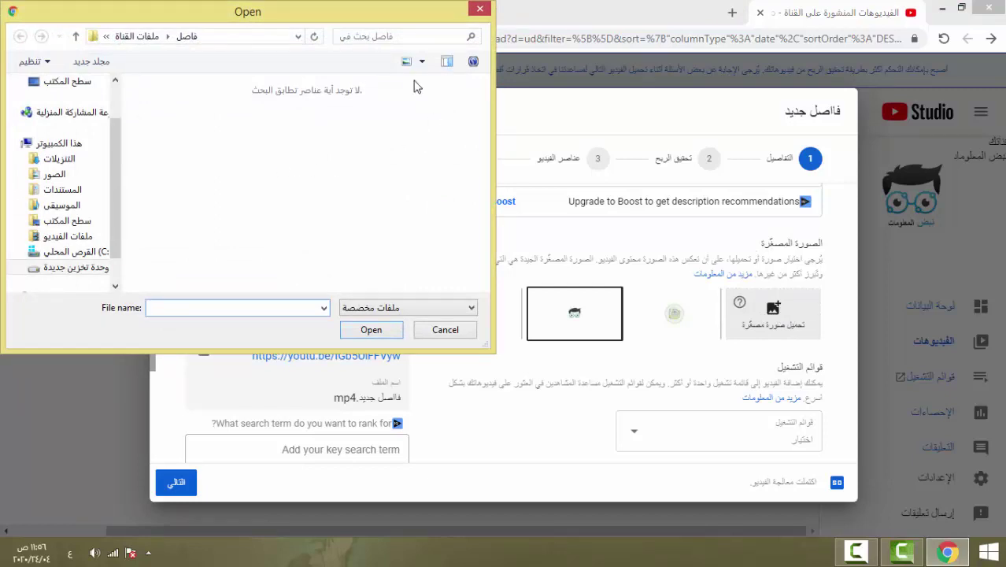
click(480, 7)
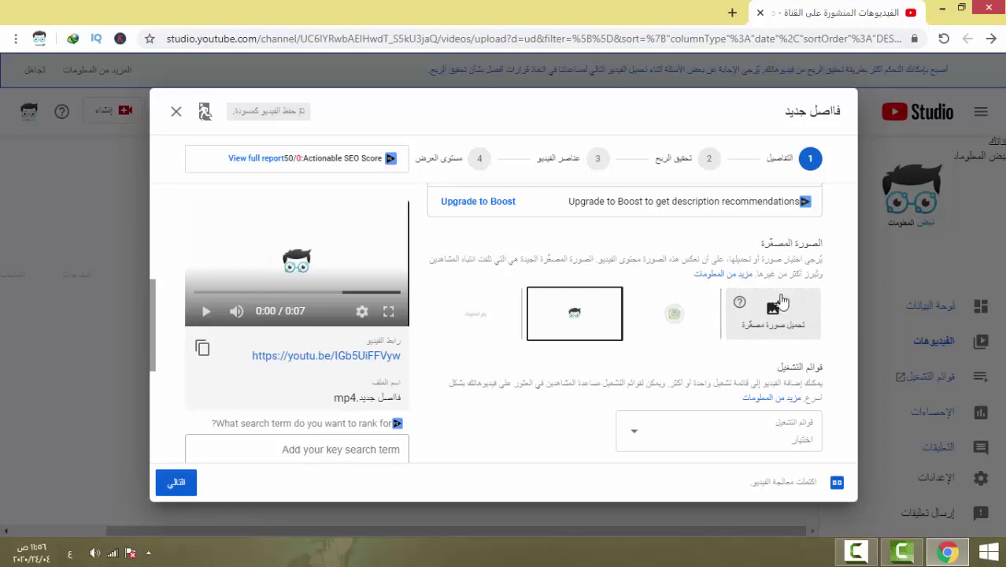
click(773, 310)
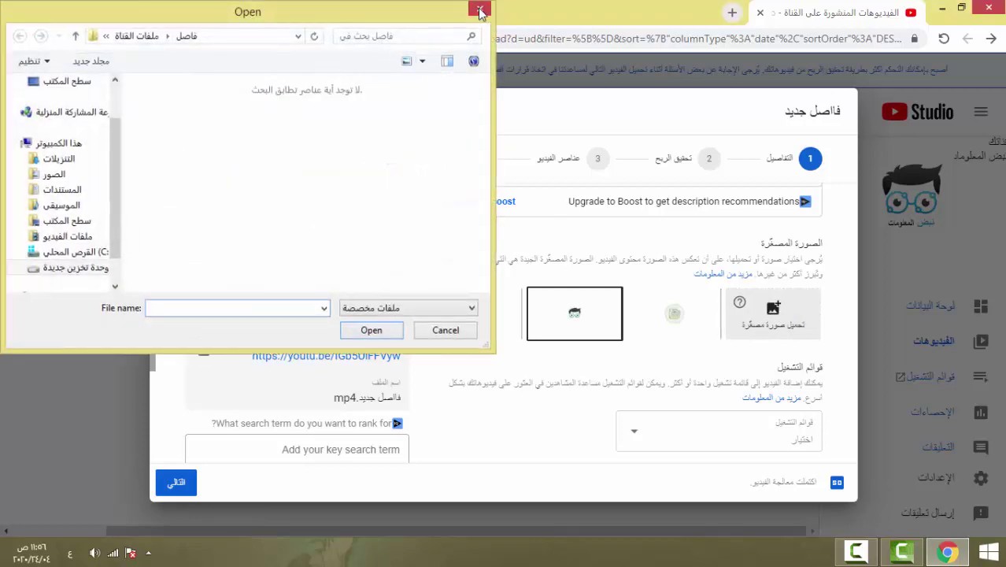
click(480, 12)
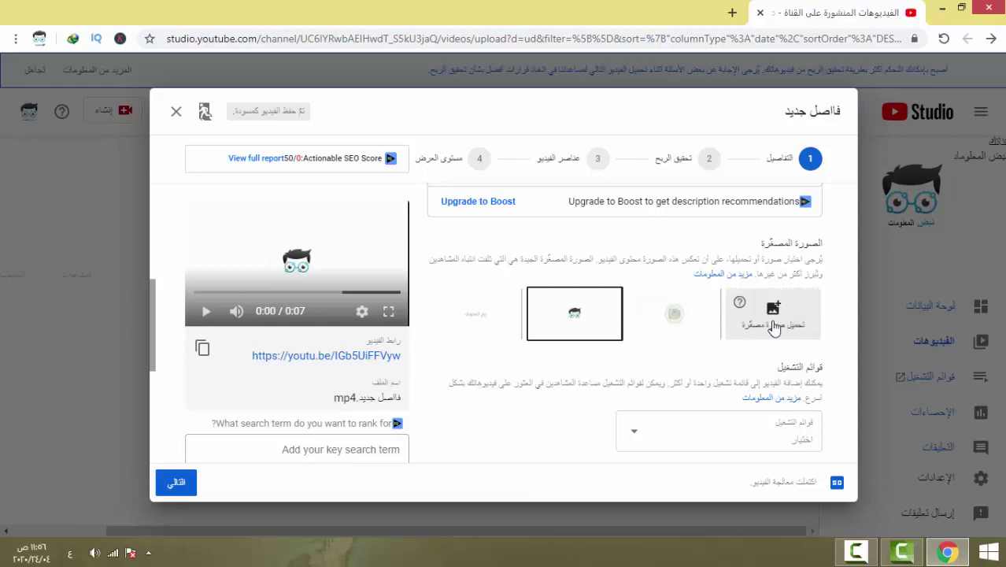
Browse the channel's playlists available for this video, leaving all of them unselected
scroll(728, 329, down, 2)
scroll(598, 229, up, 1)
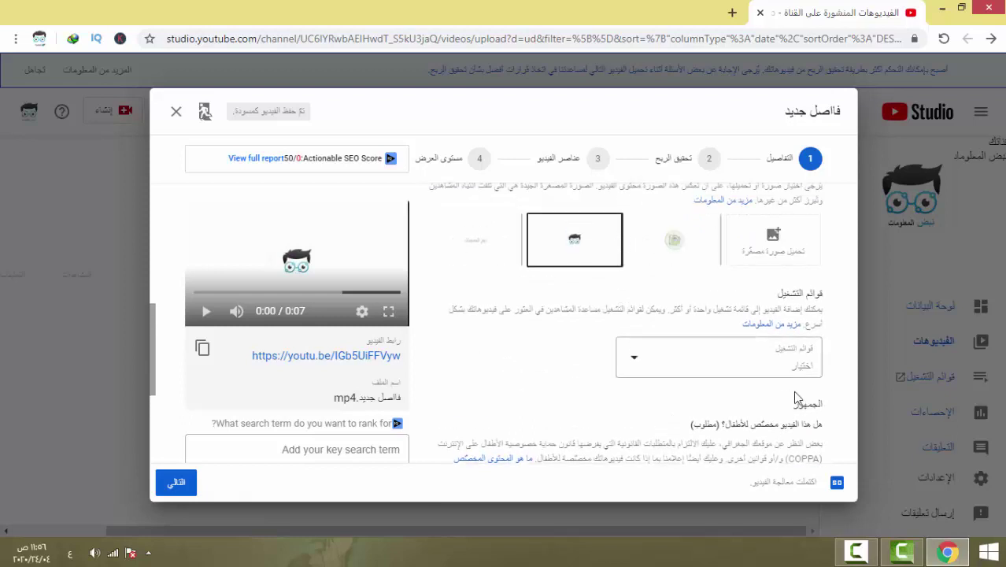
scroll(793, 384, down, 1)
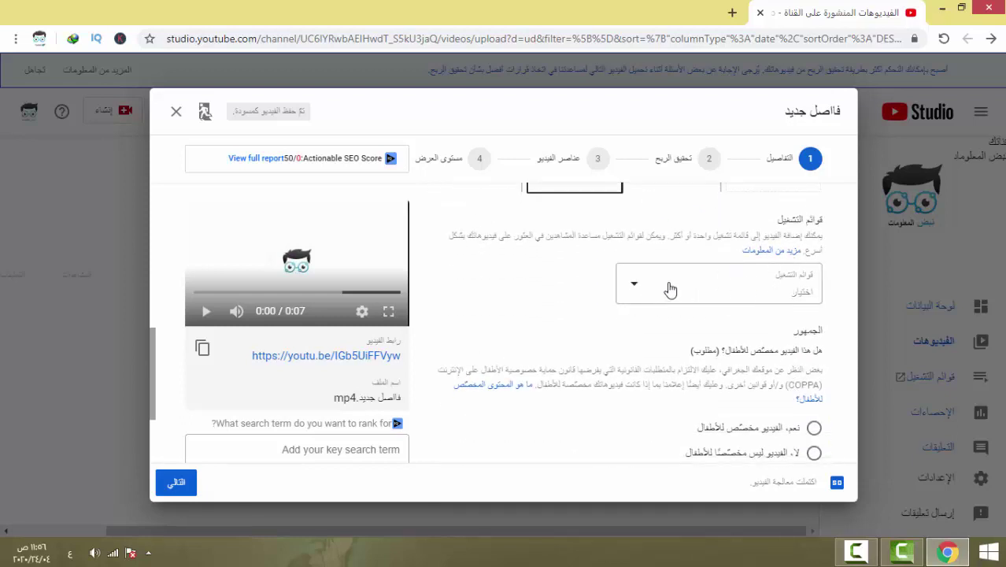
click(631, 293)
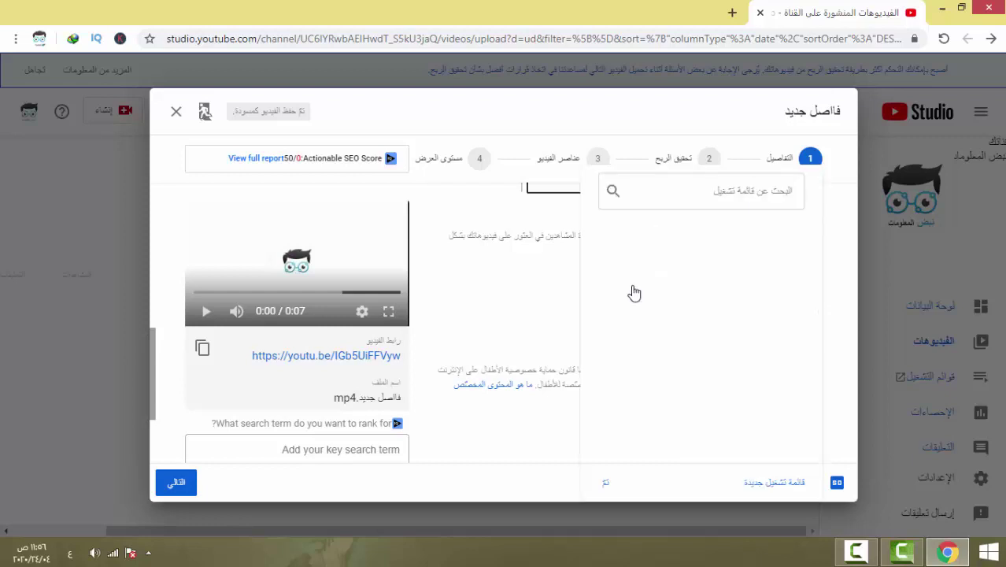
click(516, 286)
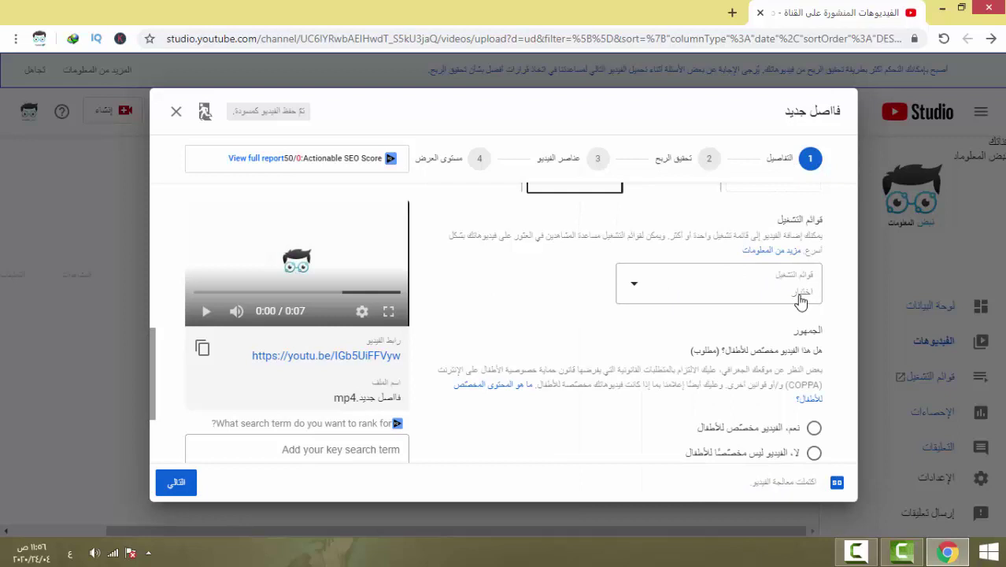
click(639, 291)
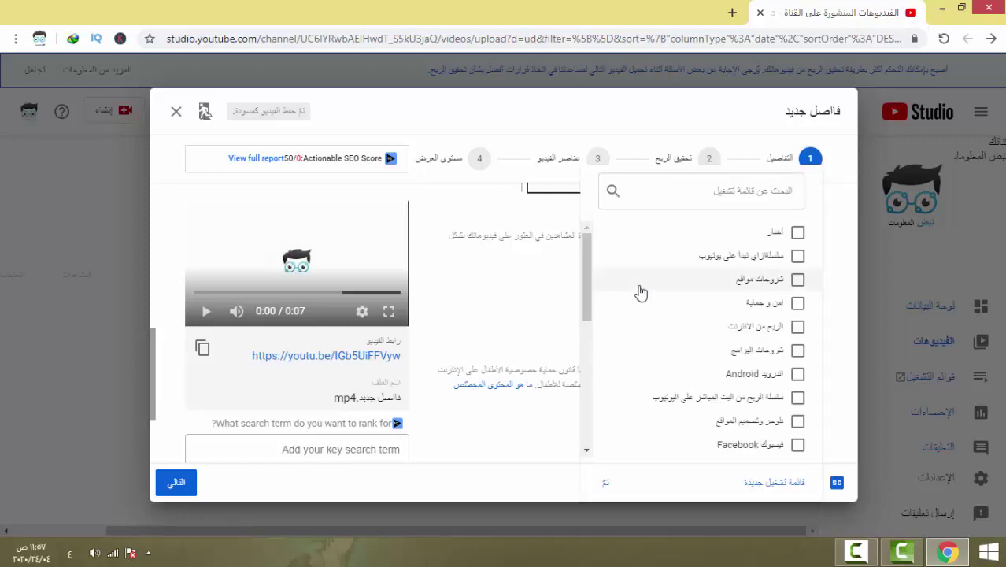
scroll(771, 283, down, 5)
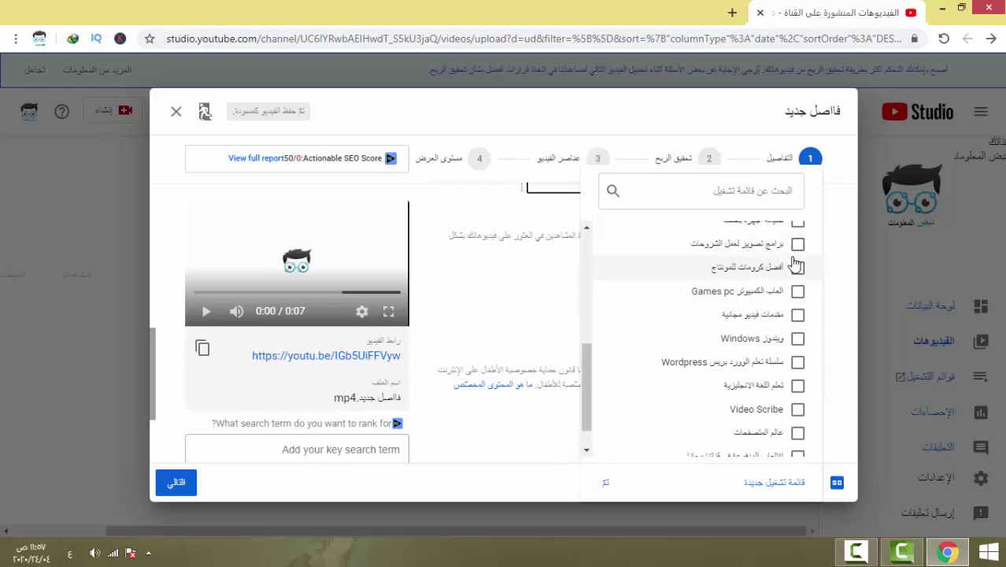
scroll(781, 283, up, 1)
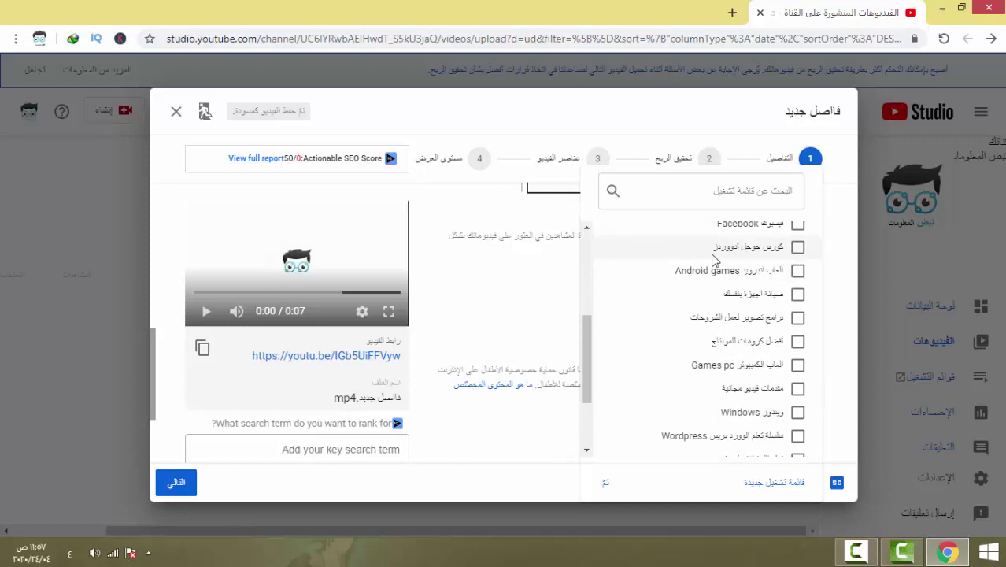
scroll(770, 258, up, 2)
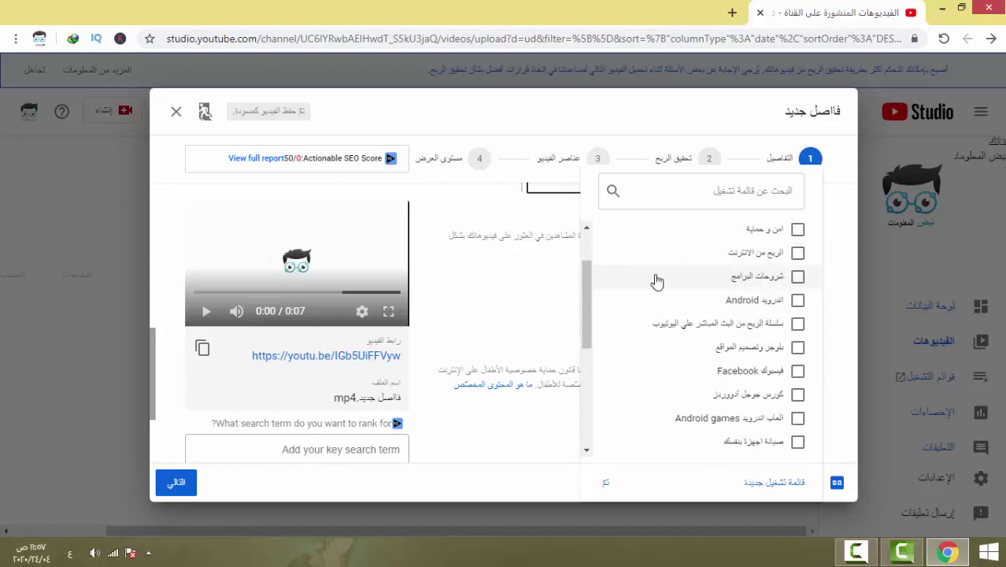
scroll(787, 282, up, 1)
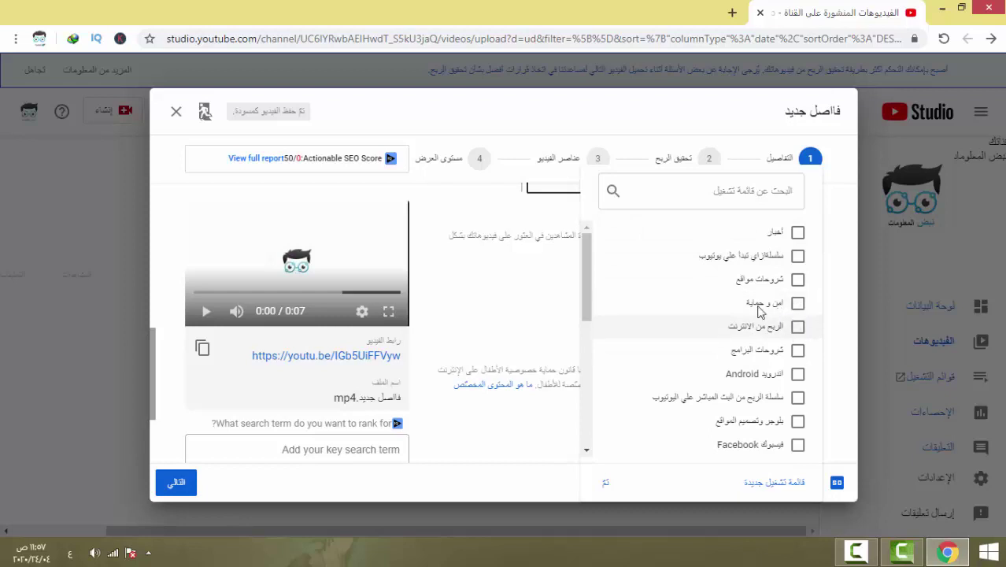
click(553, 294)
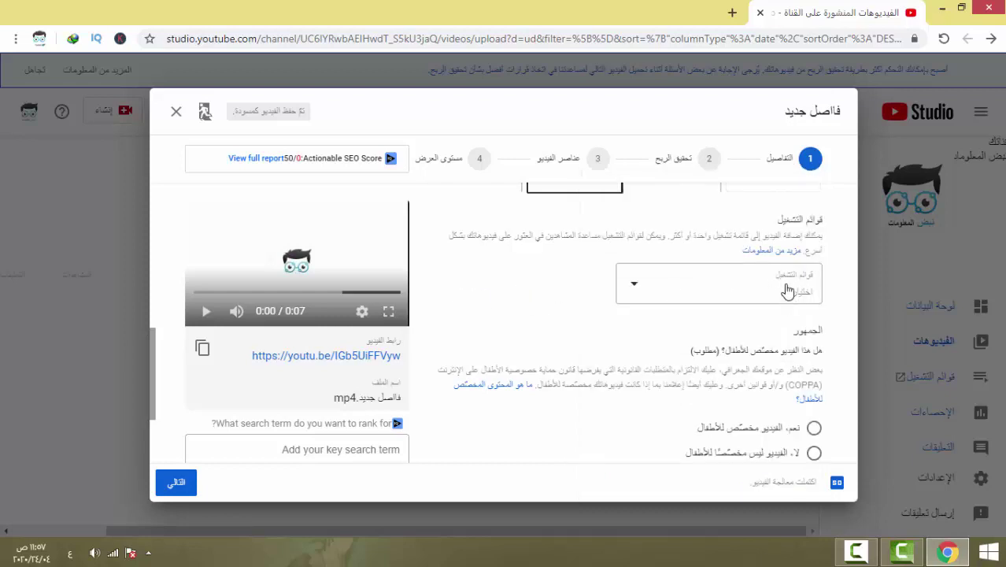
Mark the video as not made for kids and expand the advanced age restriction settings
scroll(785, 285, down, 1)
scroll(787, 281, down, 1)
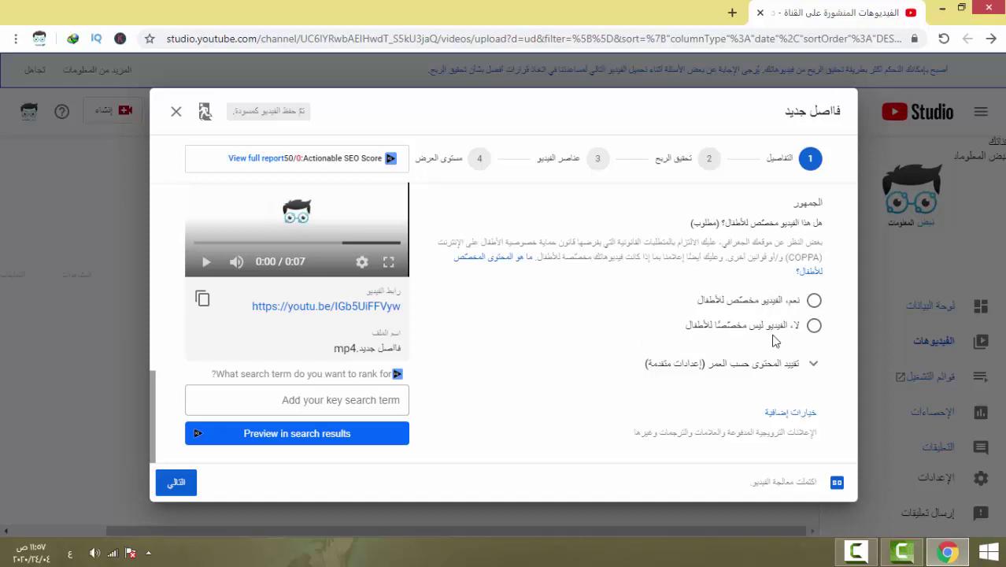
click(814, 327)
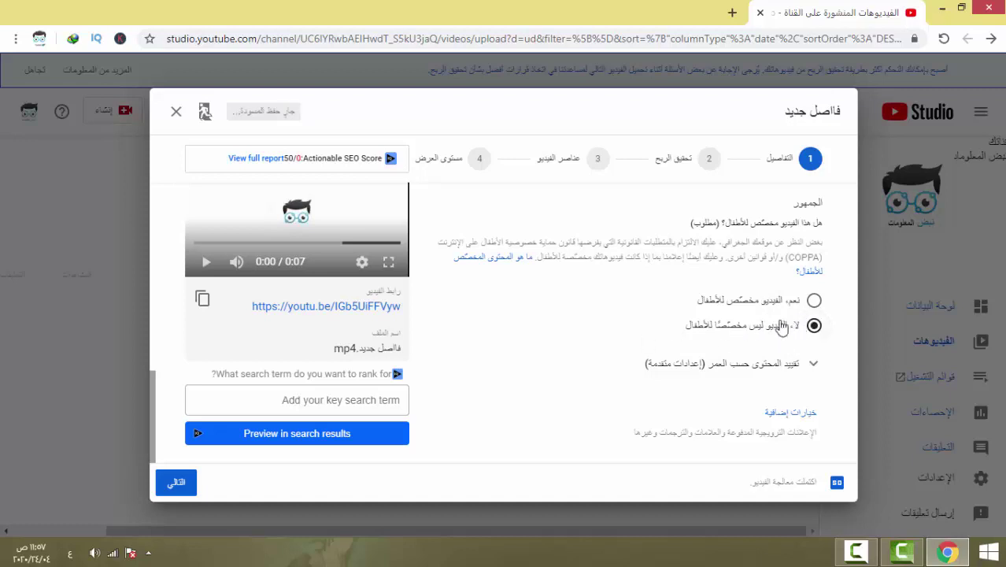
click(814, 368)
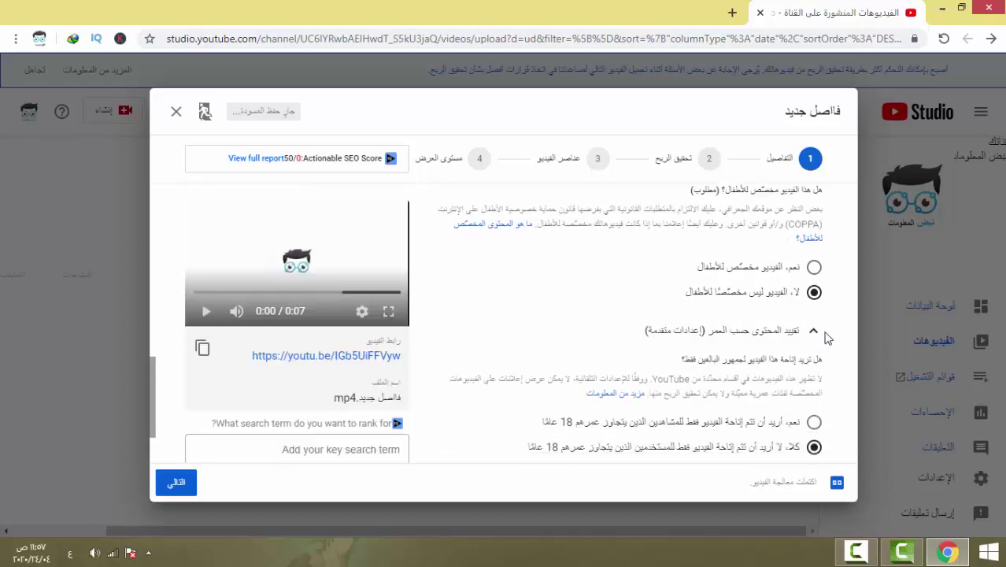
scroll(830, 323, down, 2)
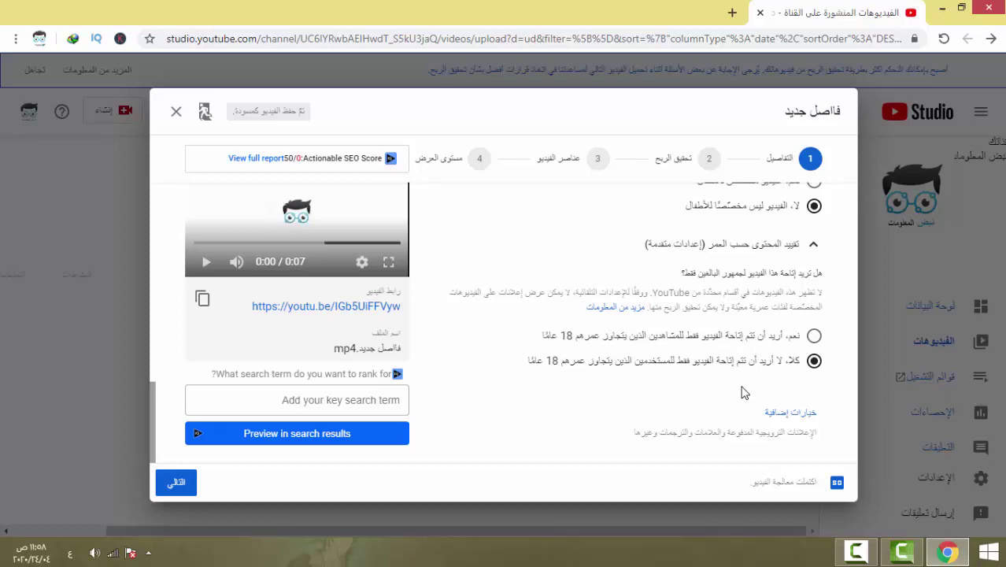
Show the additional video options and examine the paid promotion and tags sections
click(791, 419)
scroll(793, 354, down, 1)
scroll(794, 347, down, 4)
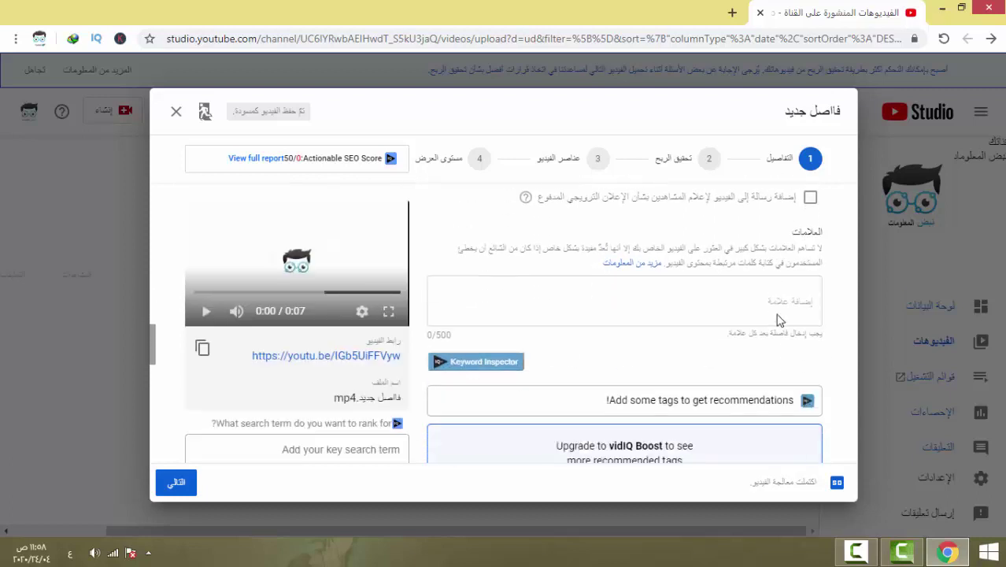
scroll(788, 318, up, 2)
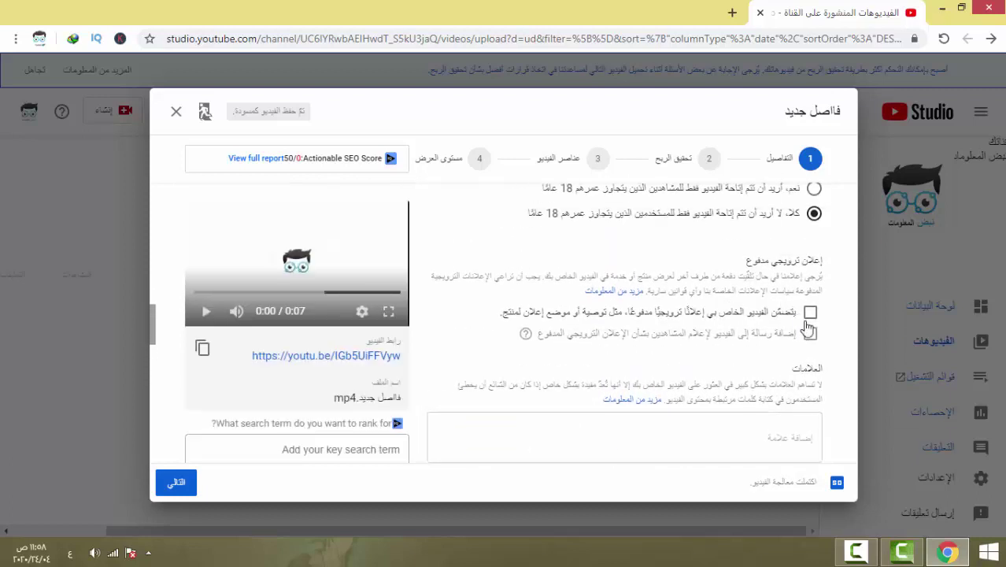
Add the tags "الفيس" and "الفيسبوك" to the video
scroll(797, 323, down, 2)
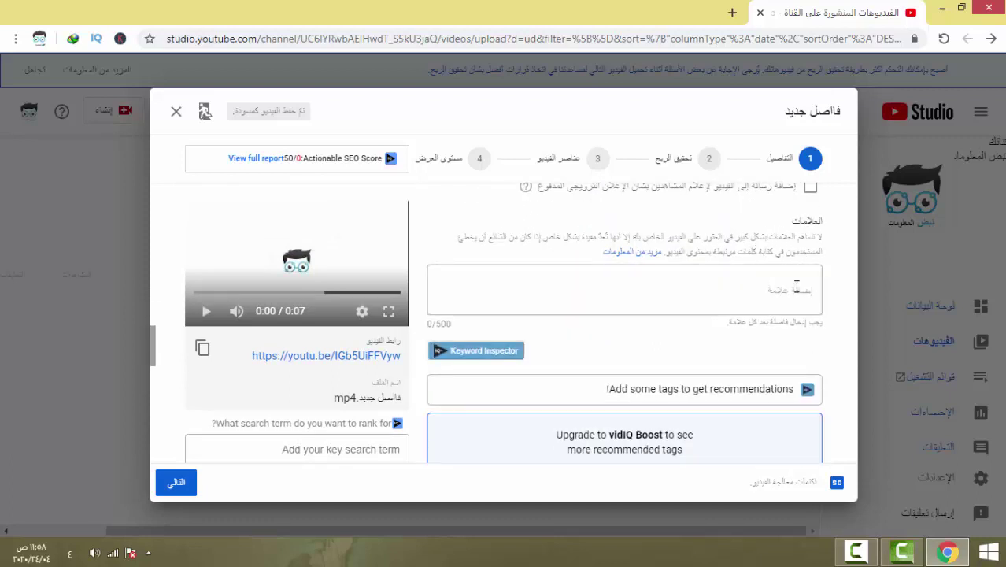
click(795, 289)
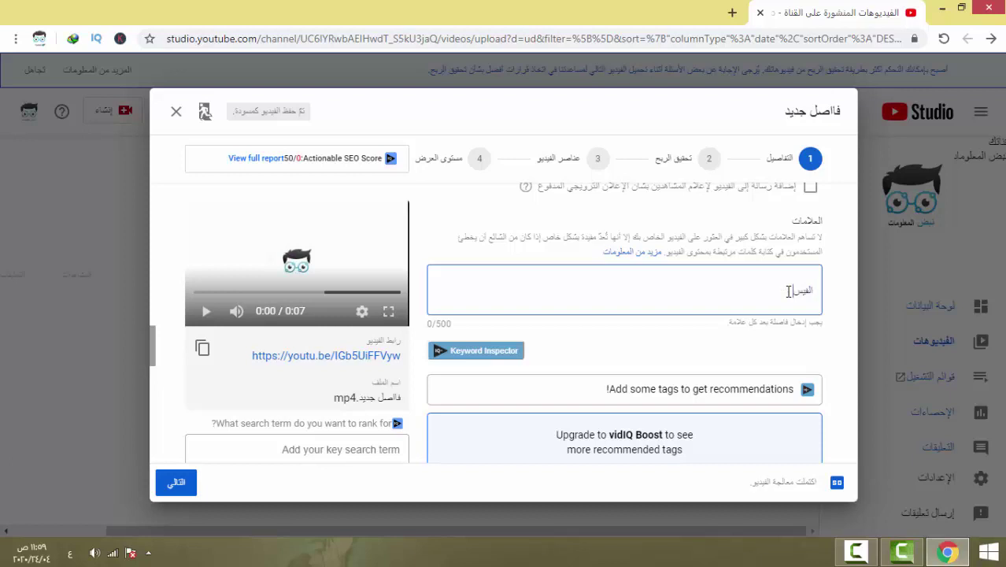
key(Return)
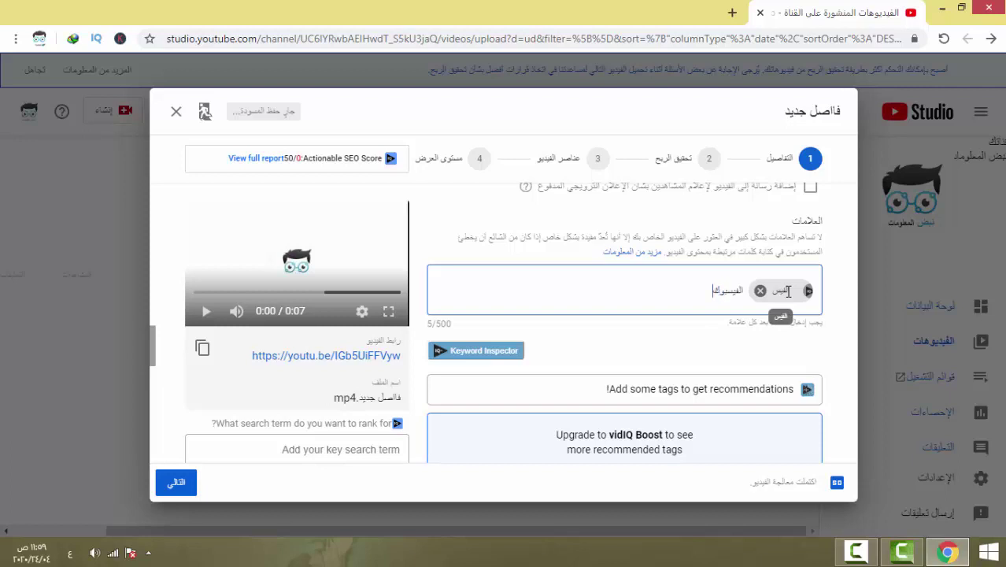
text(الفيسبوك)
key(Return)
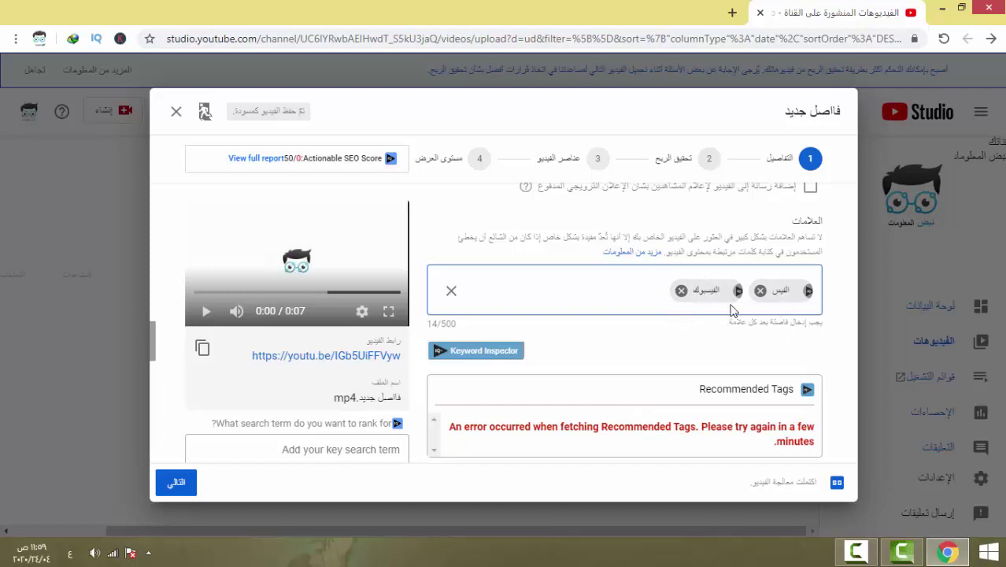
Examine the recommended tags and the language, recording date, license, category and comment settings in the video details
scroll(558, 300, down, 1)
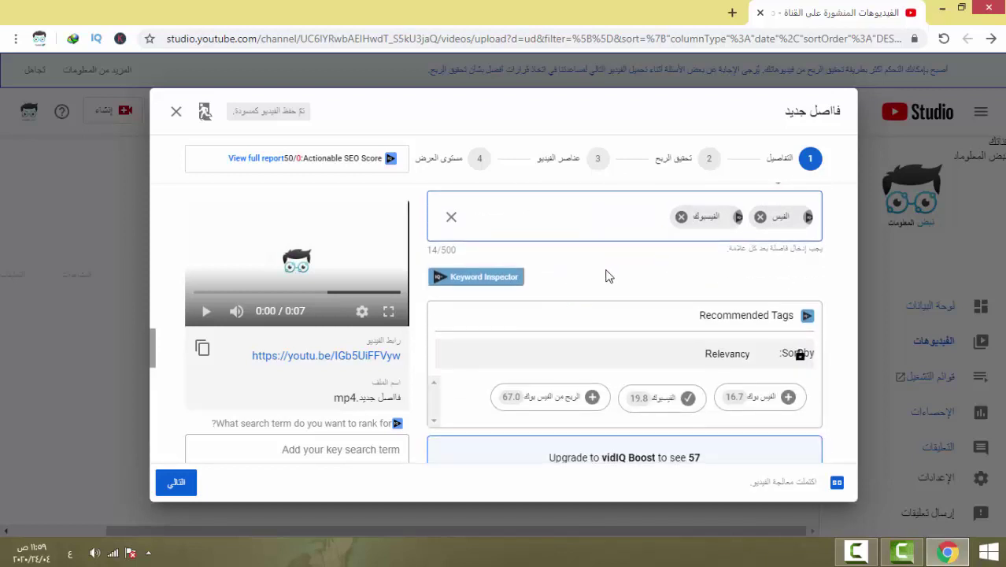
scroll(614, 288, up, 1)
scroll(606, 299, down, 5)
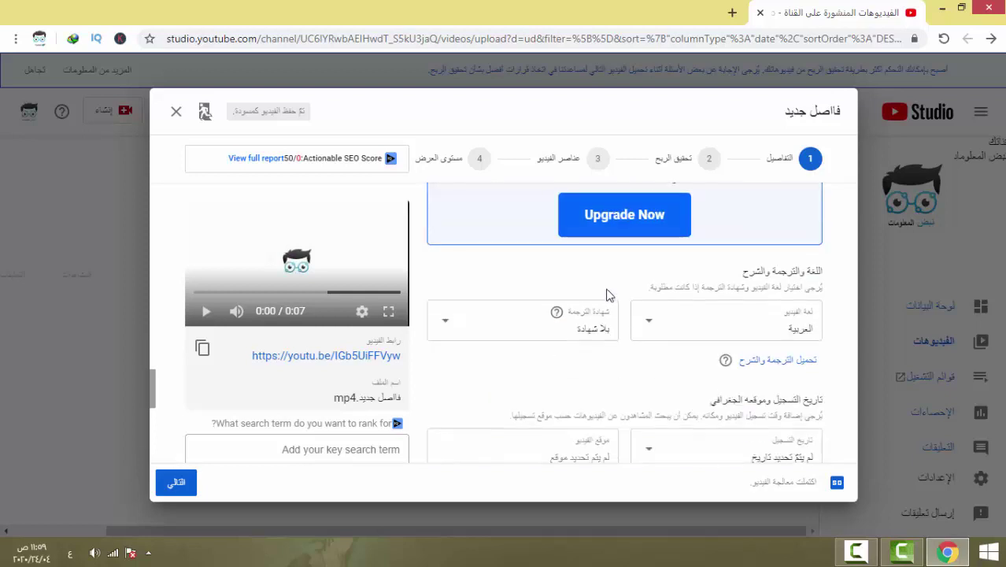
scroll(606, 295, down, 7)
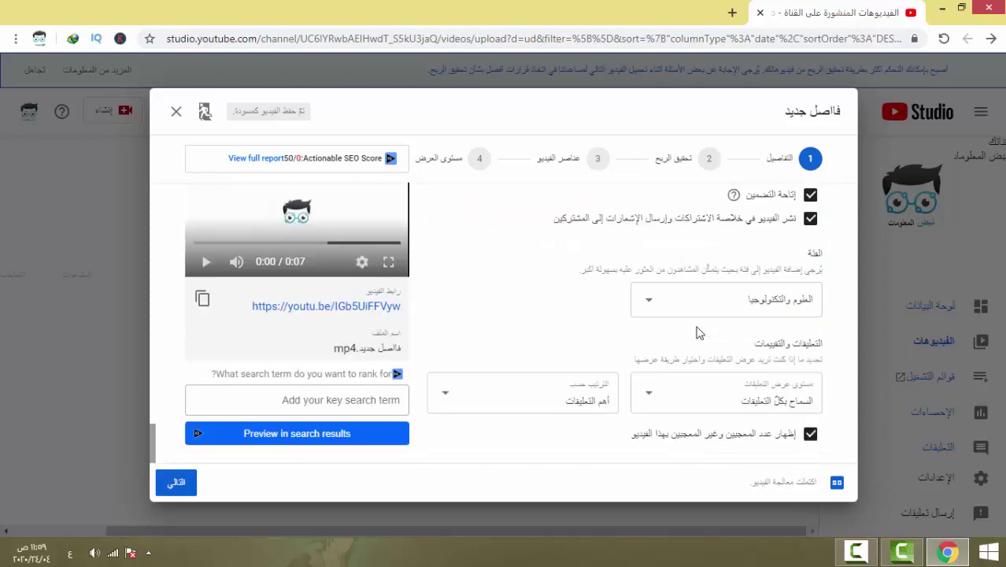
scroll(755, 331, up, 3)
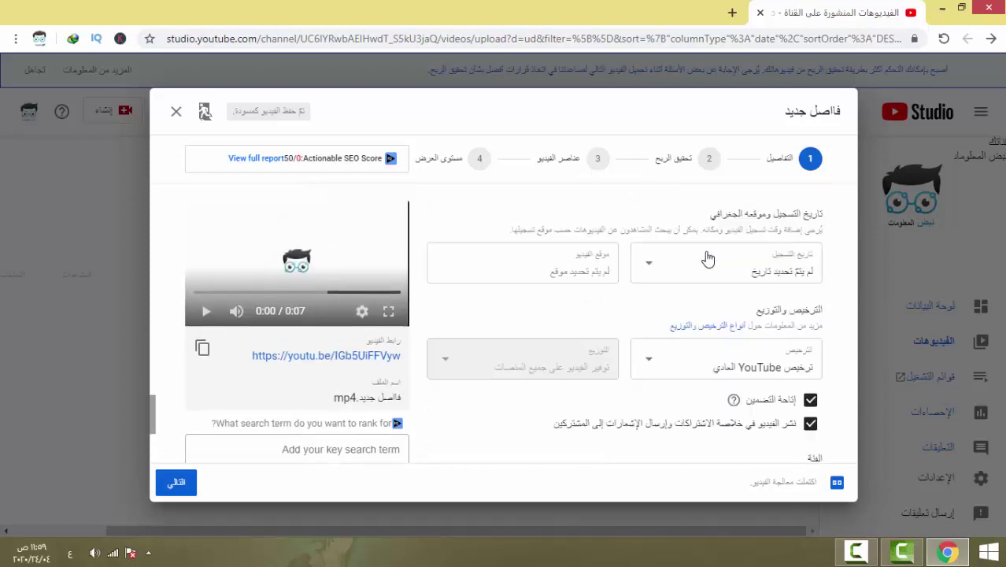
Go to the video's monetization settings (تحقيق الربح) and turn monetization on
click(685, 165)
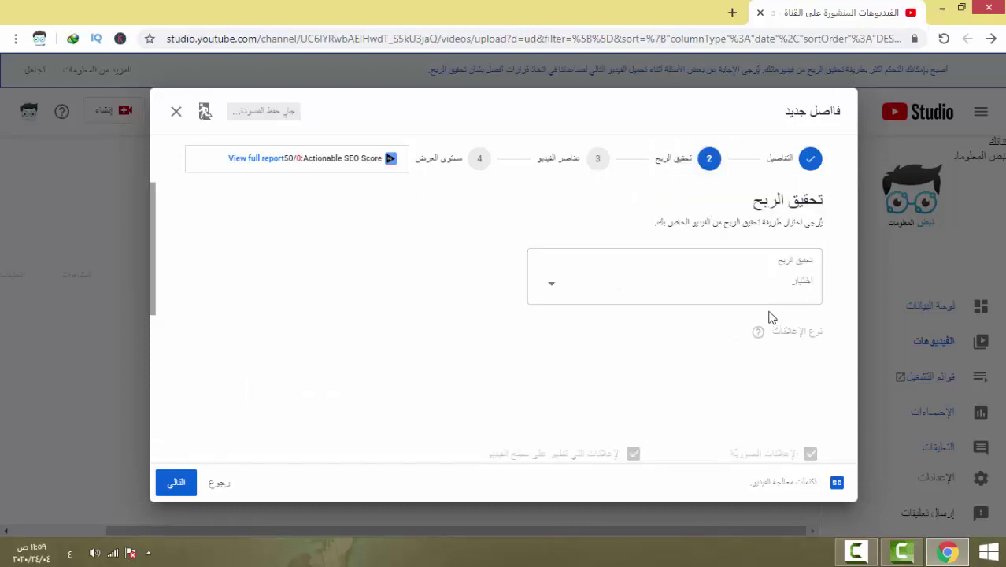
scroll(672, 260, down, 2)
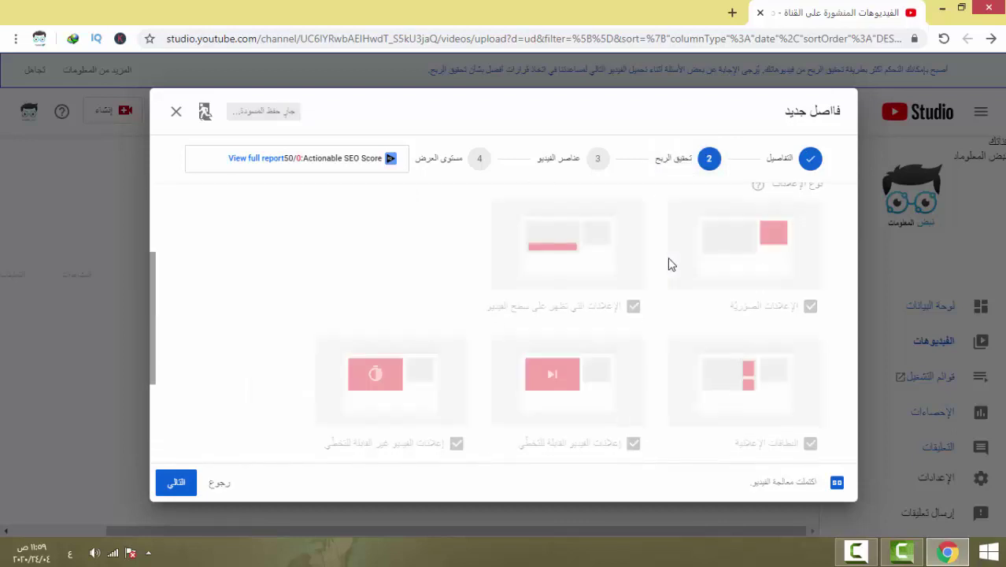
scroll(632, 263, up, 3)
scroll(632, 262, down, 5)
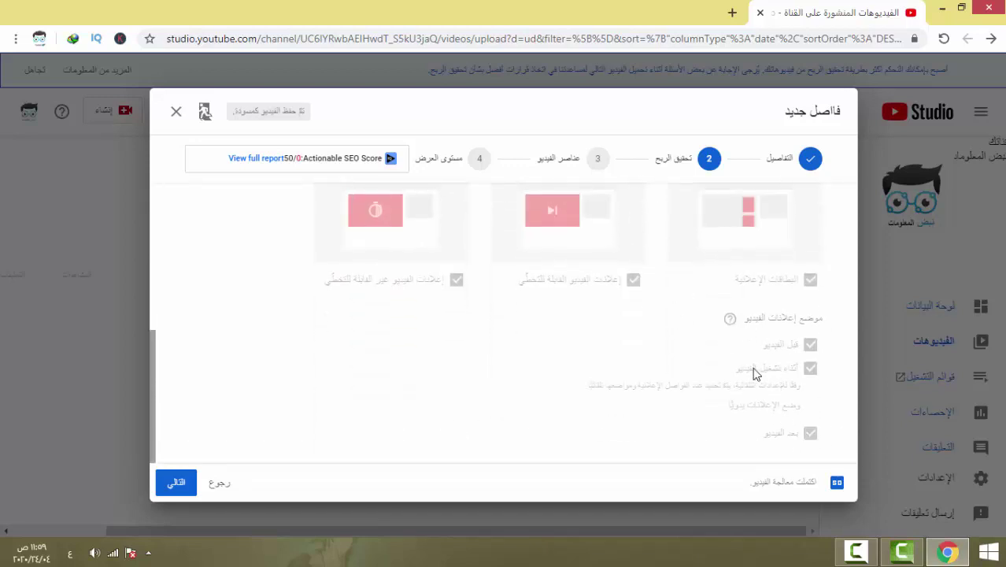
scroll(674, 295, up, 5)
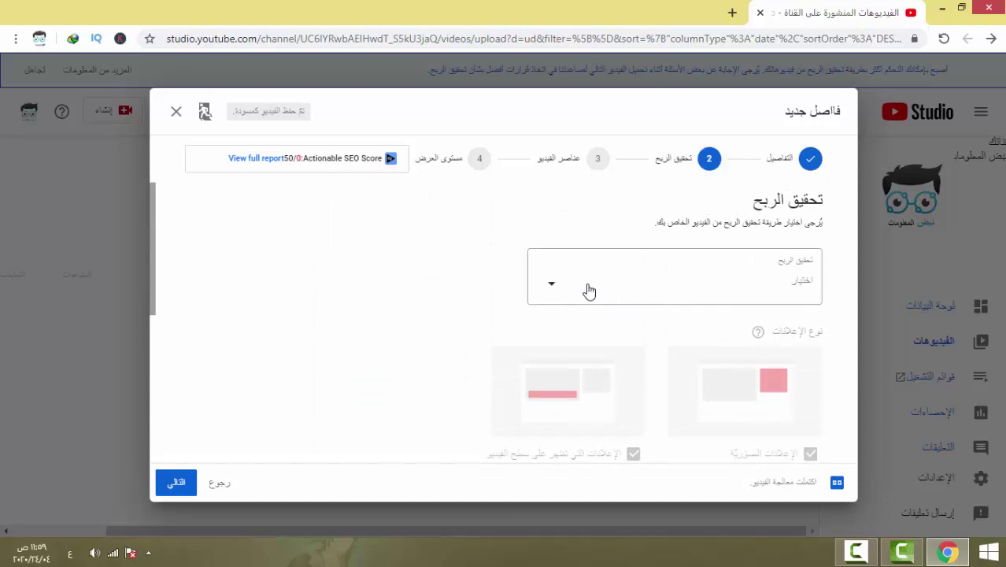
click(559, 294)
click(558, 295)
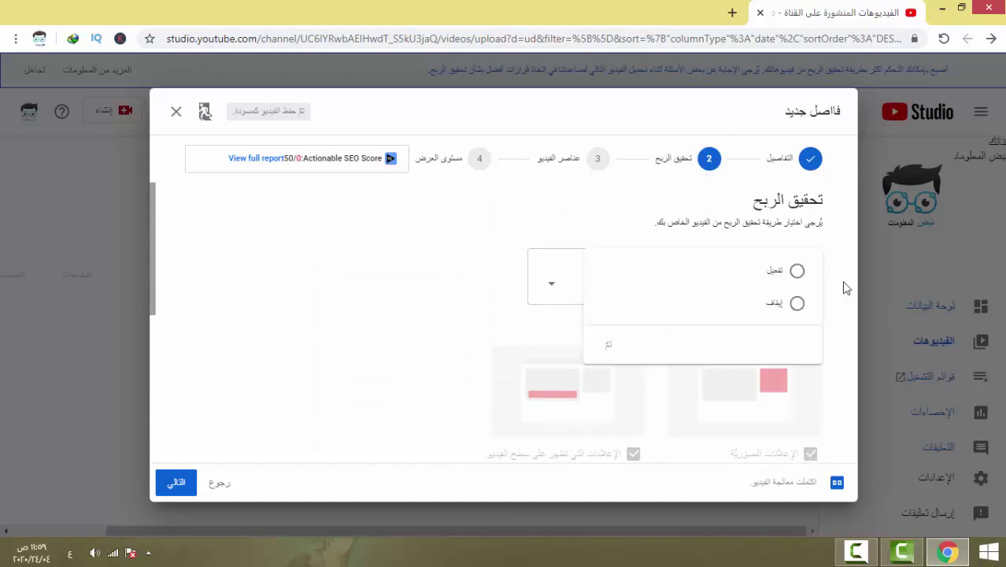
click(771, 276)
click(609, 347)
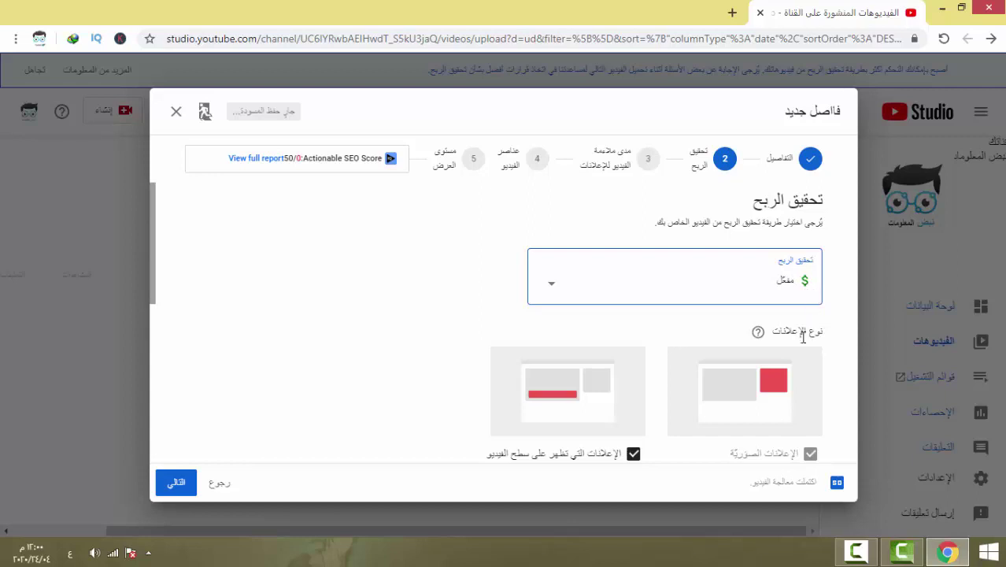
Examine the available ad types and the video ad placement options, leaving them as they are
scroll(723, 337, down, 3)
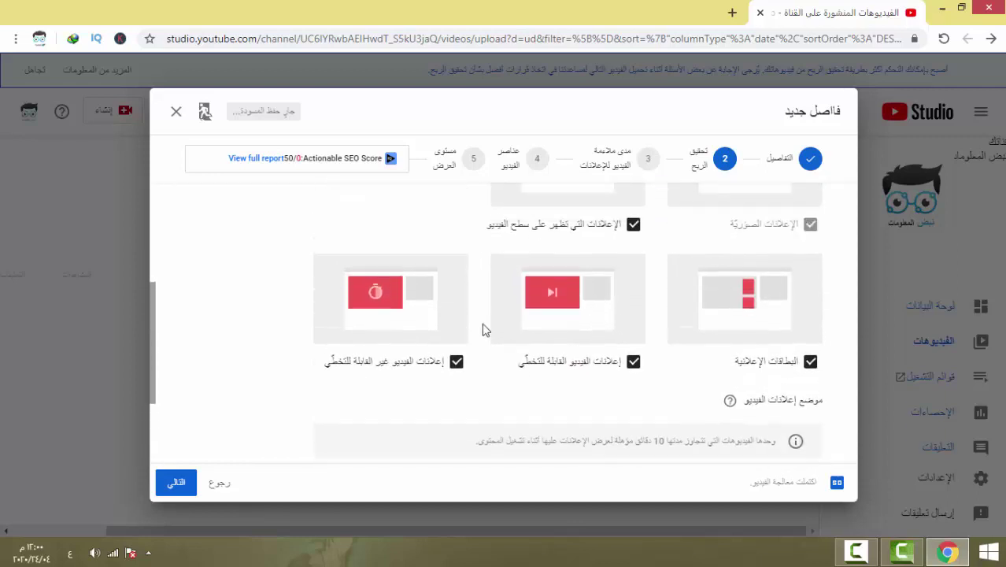
scroll(484, 329, up, 1)
scroll(687, 284, up, 1)
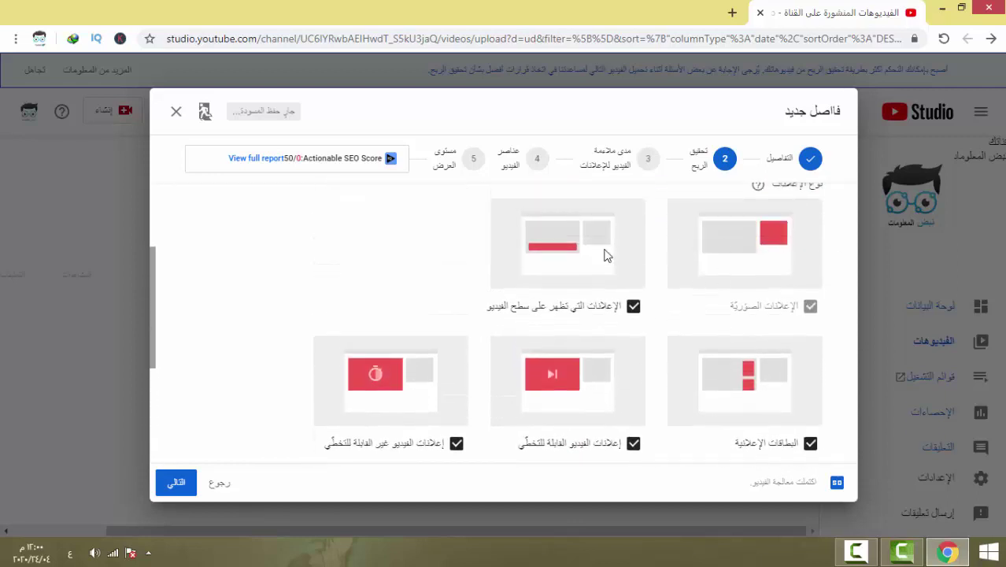
scroll(556, 359, down, 2)
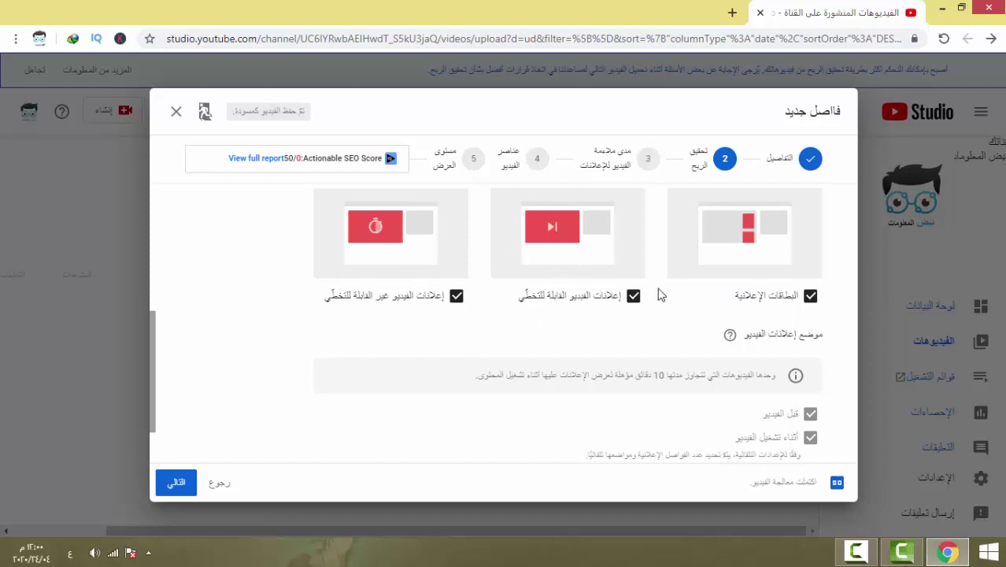
scroll(580, 374, up, 1)
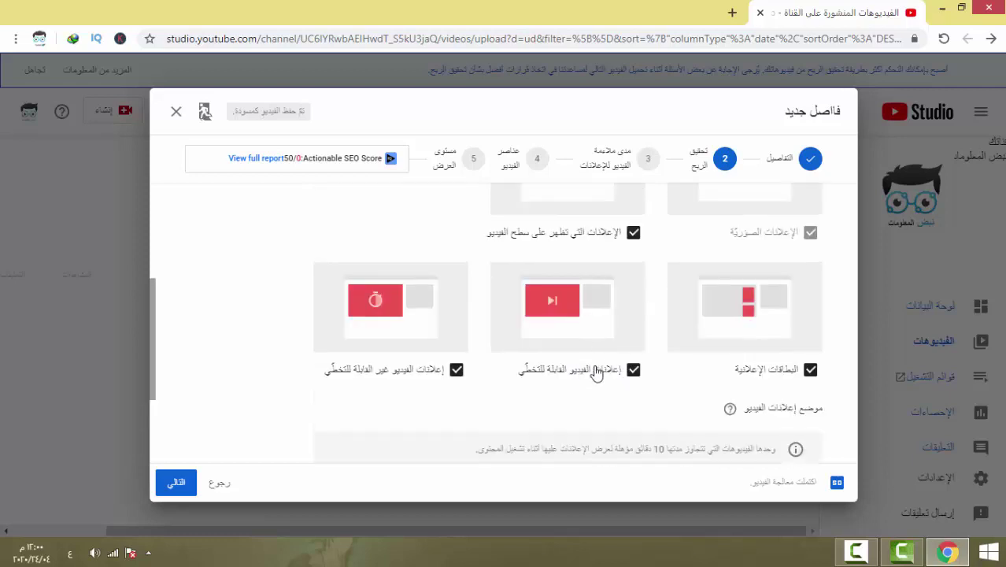
scroll(811, 410, up, 1)
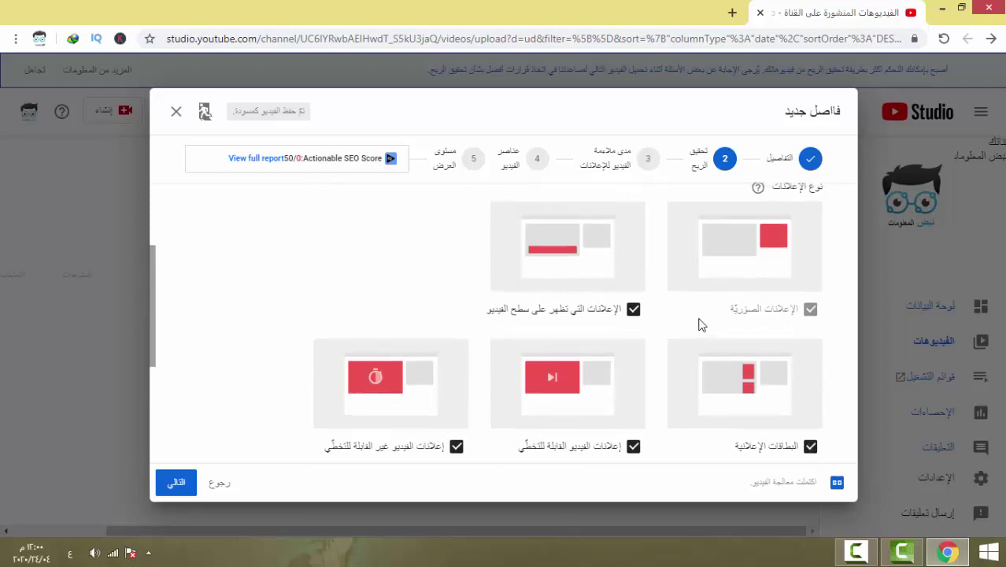
scroll(712, 327, up, 2)
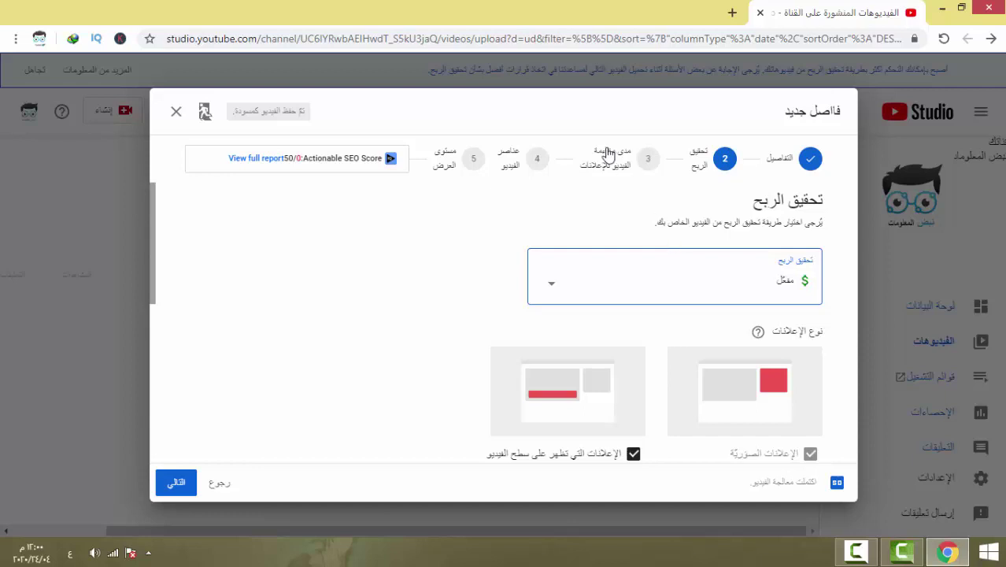
scroll(618, 293, down, 2)
scroll(618, 294, down, 3)
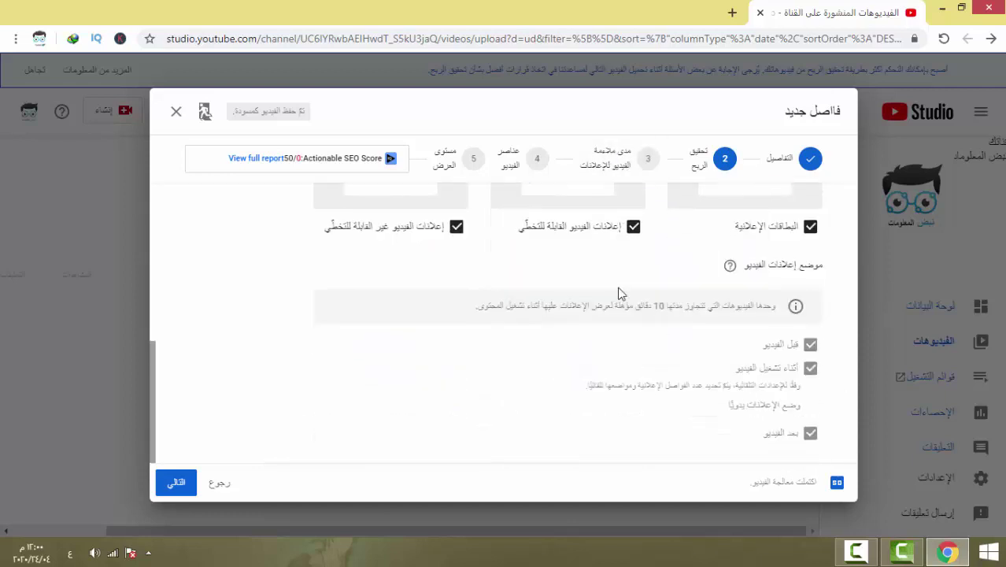
scroll(621, 299, up, 5)
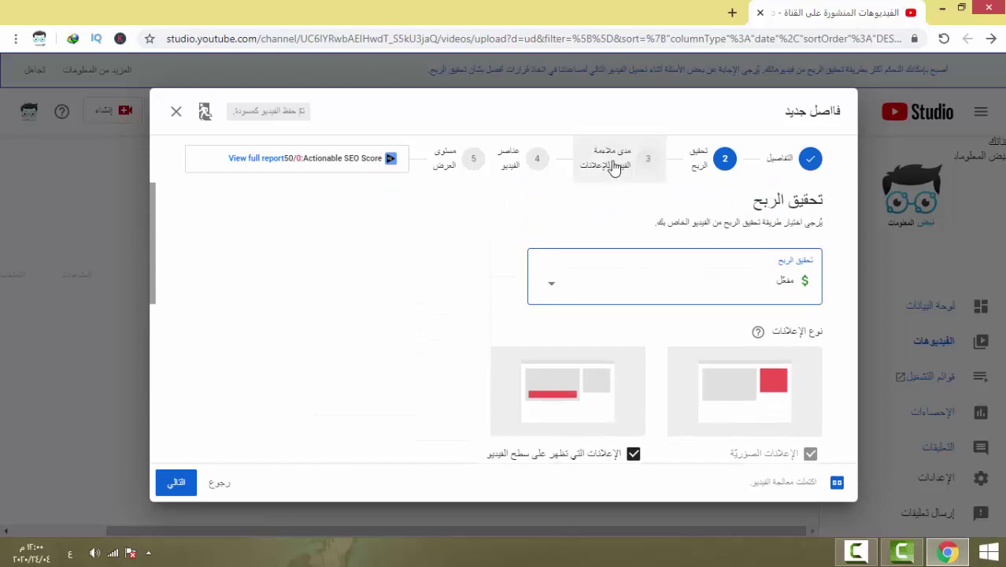
Open the video's ad suitability questionnaire and examine its introduction and first content categories
click(613, 167)
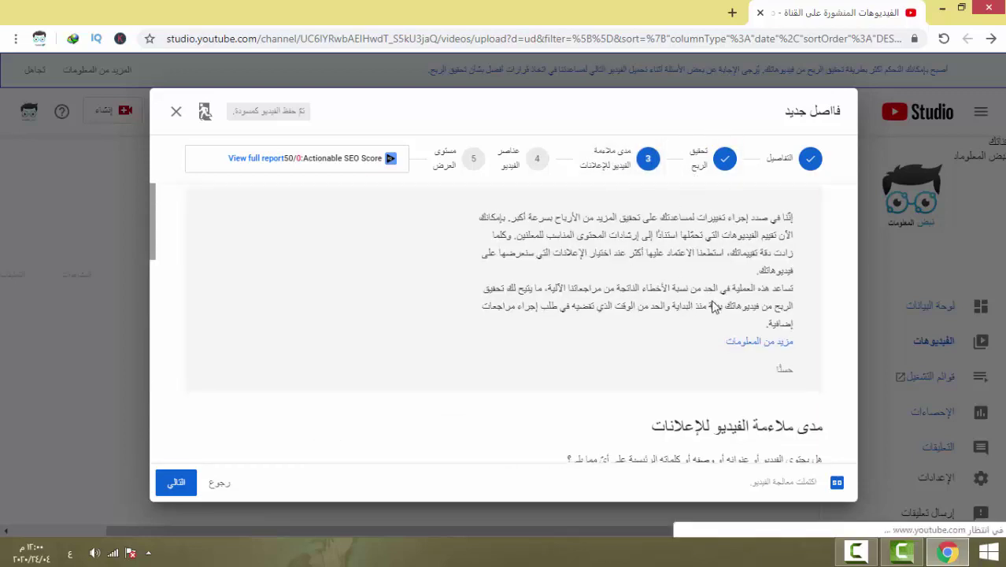
scroll(740, 323, down, 1)
scroll(771, 340, down, 3)
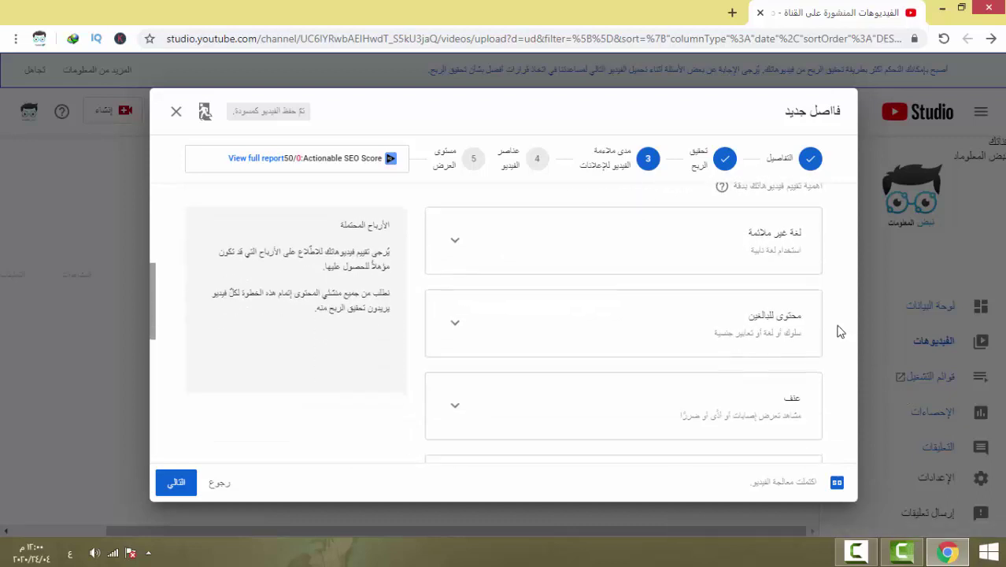
scroll(801, 284, up, 1)
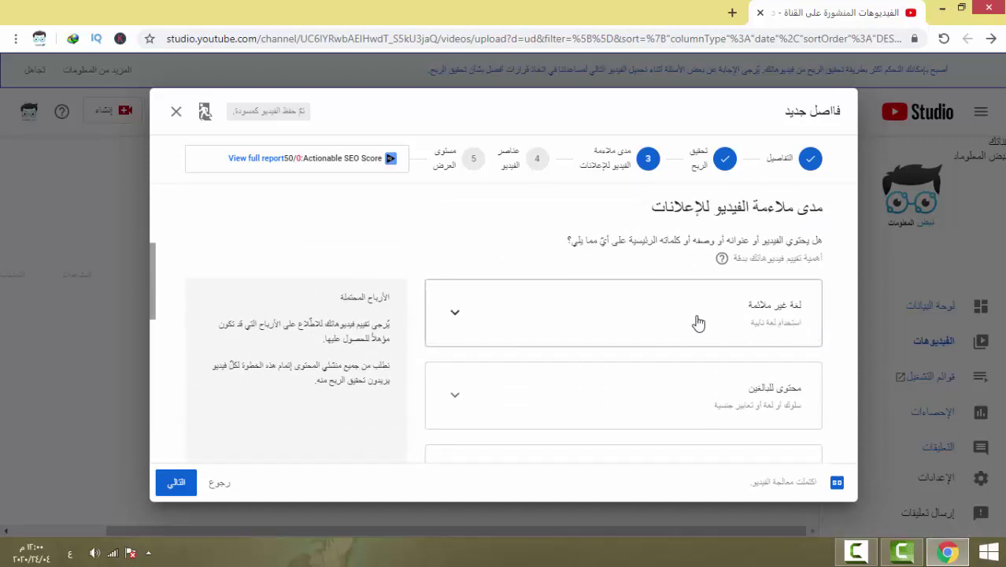
scroll(551, 315, down, 2)
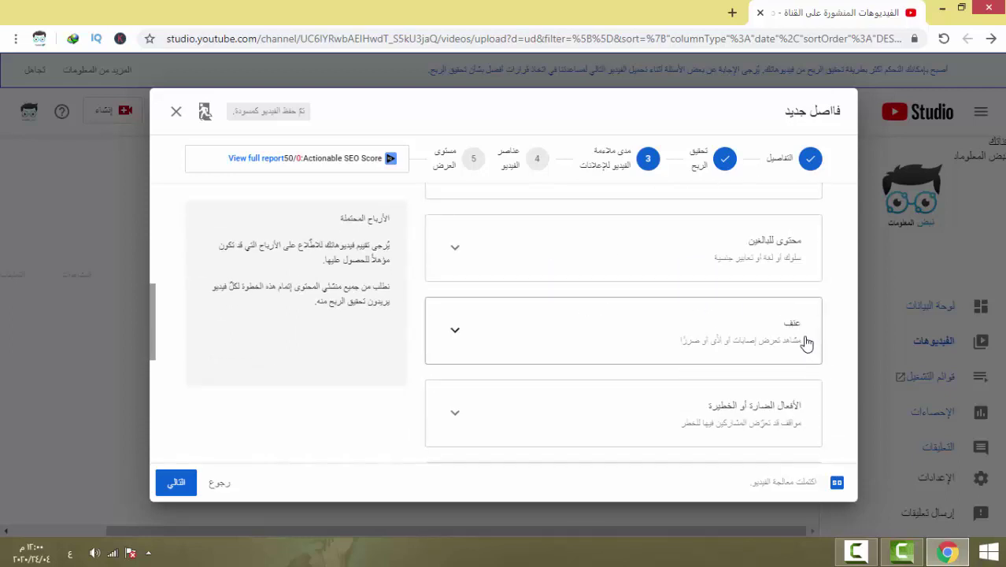
scroll(740, 342, up, 2)
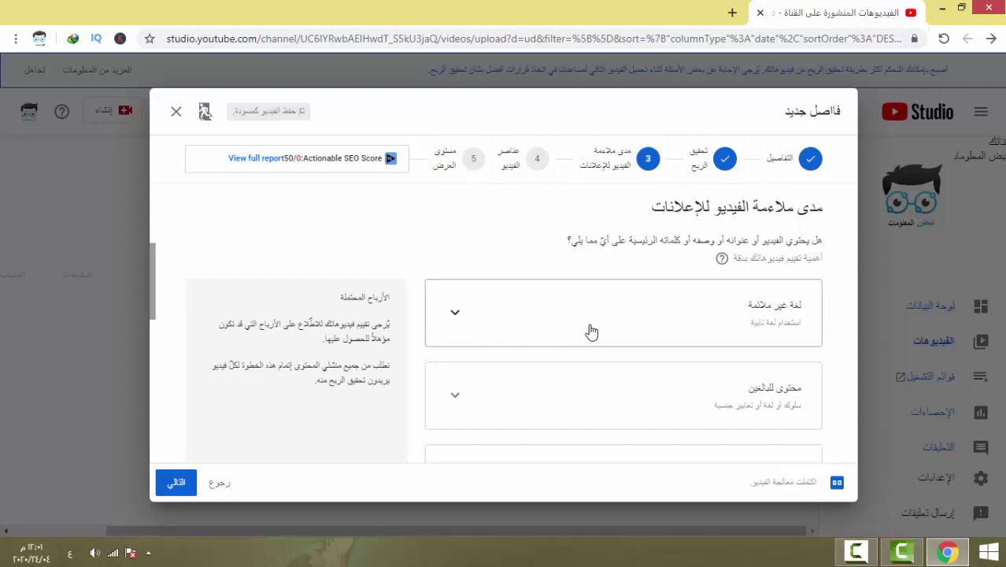
Expand the inappropriate language category, examine its rating options, and collapse it without selecting any
click(464, 325)
scroll(561, 307, down, 1)
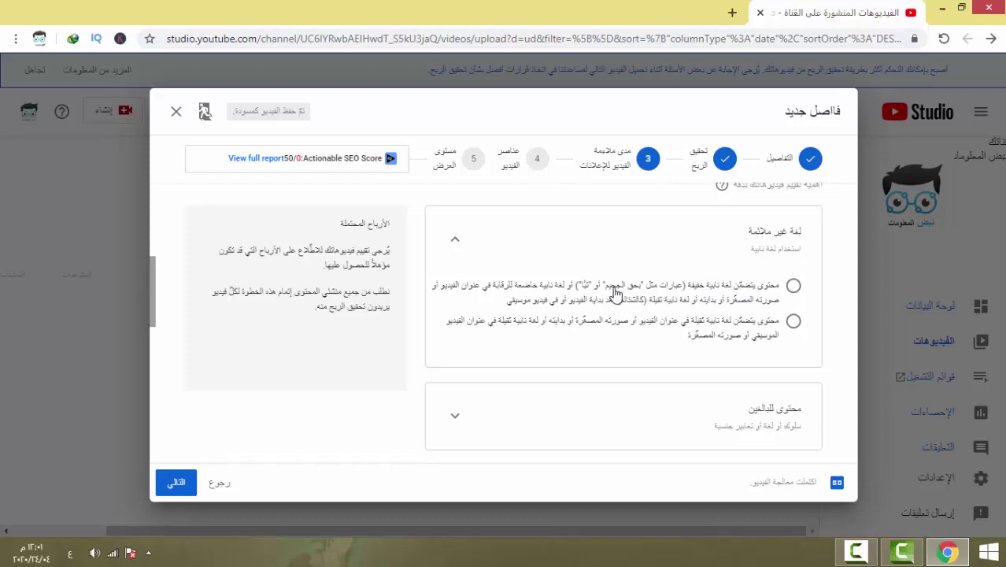
click(456, 244)
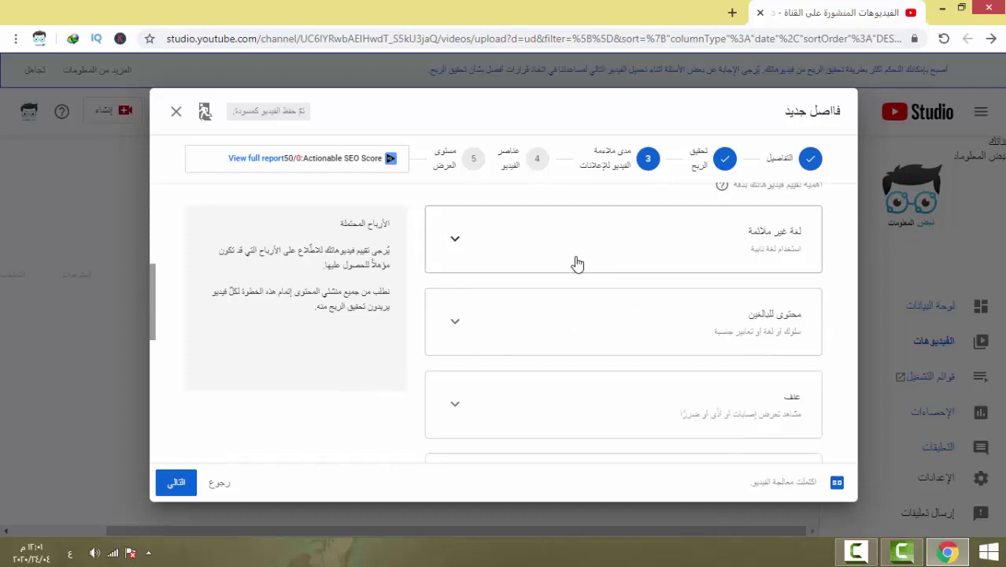
Review the remaining ad suitability categories and expand the drug-related content category to view its rating options
scroll(748, 276, down, 1)
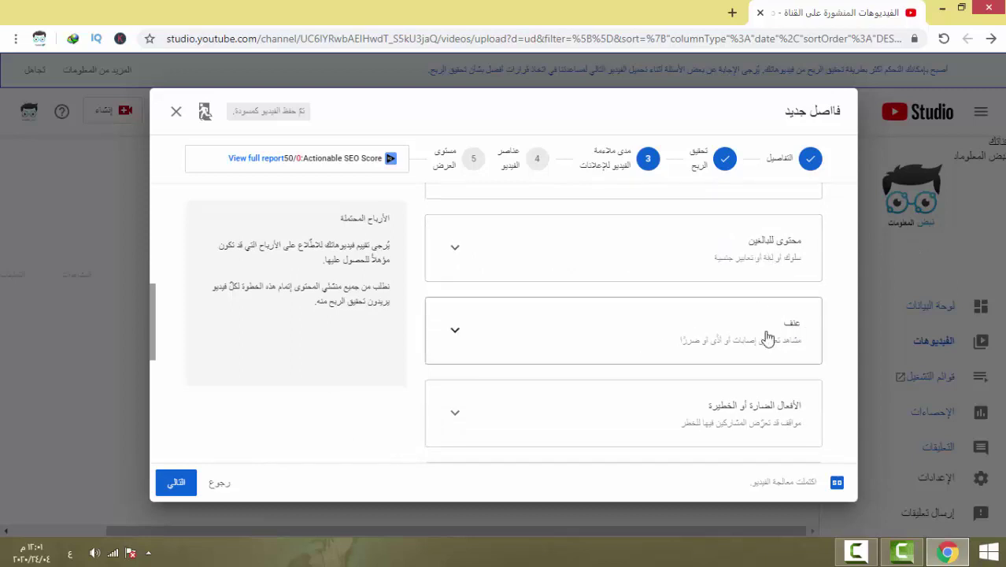
scroll(757, 308, down, 1)
scroll(755, 284, up, 1)
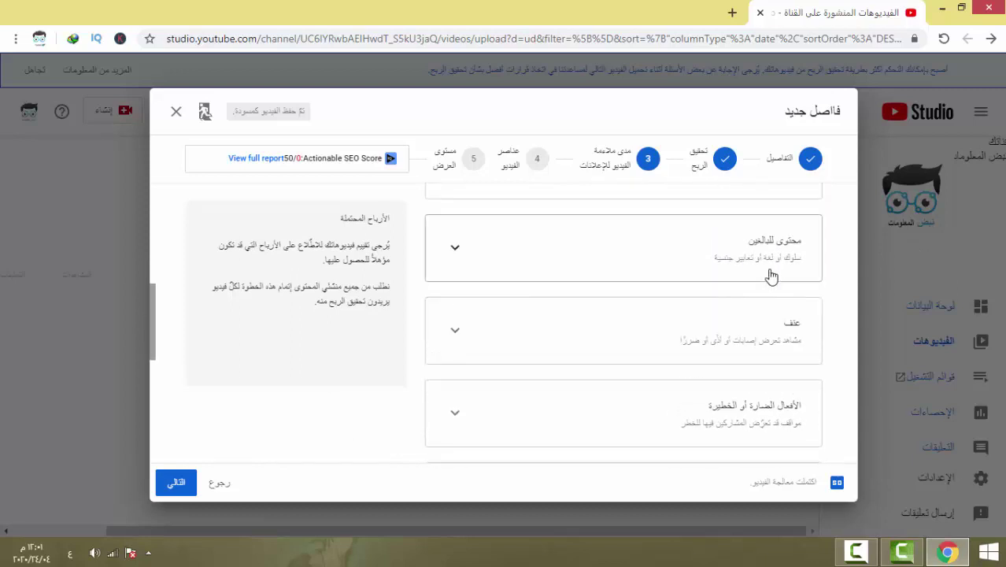
scroll(762, 268, down, 4)
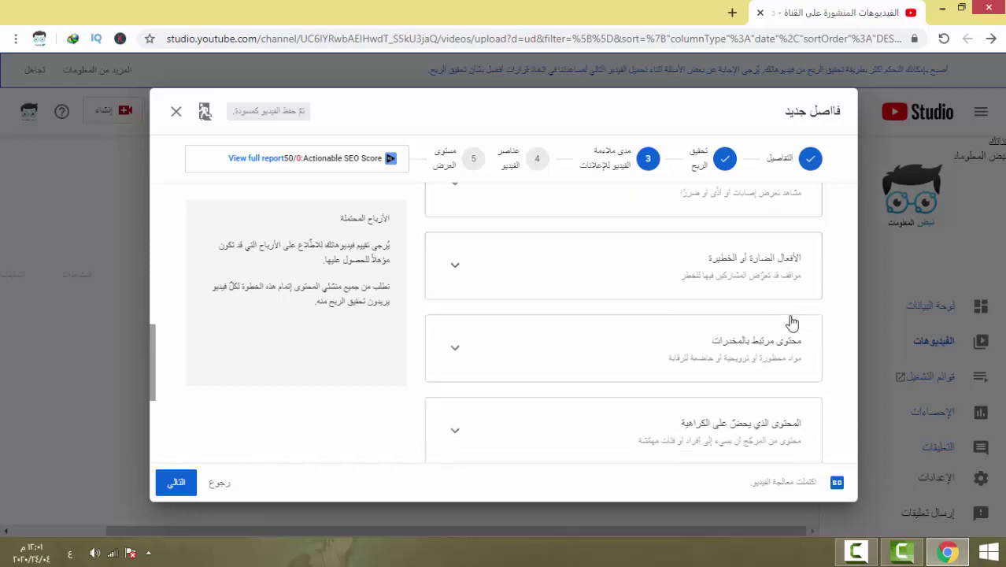
scroll(789, 314, down, 1)
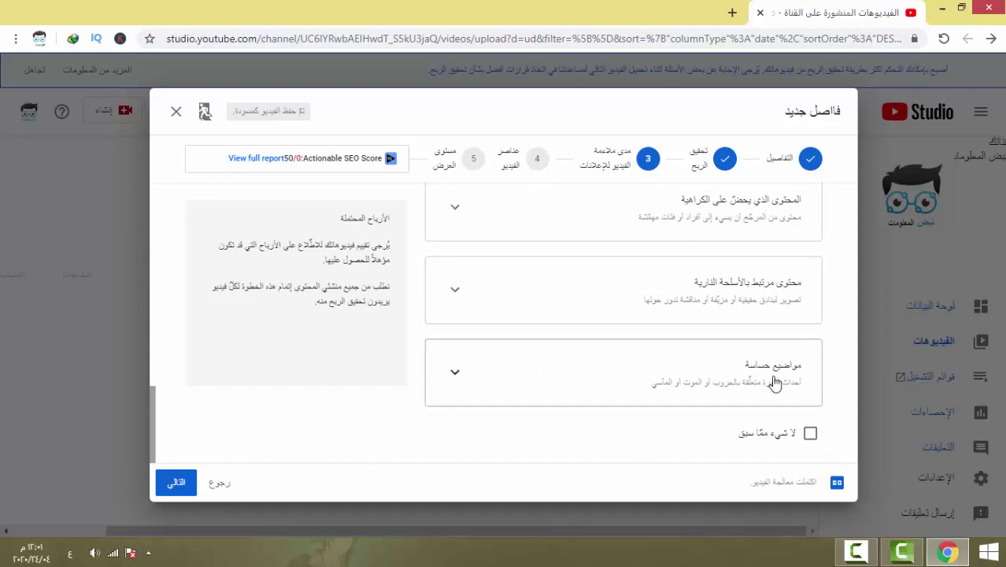
scroll(786, 269, up, 2)
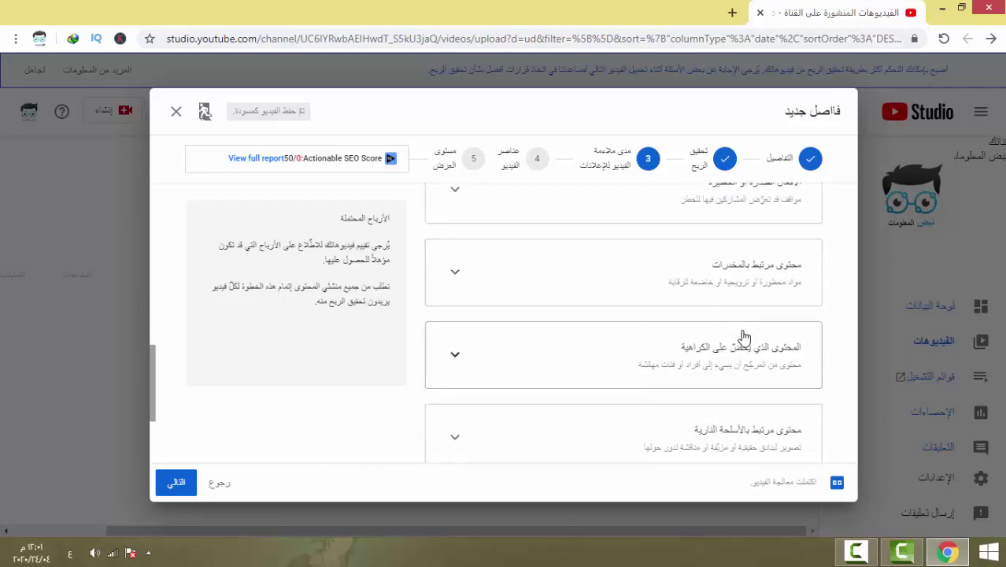
click(462, 277)
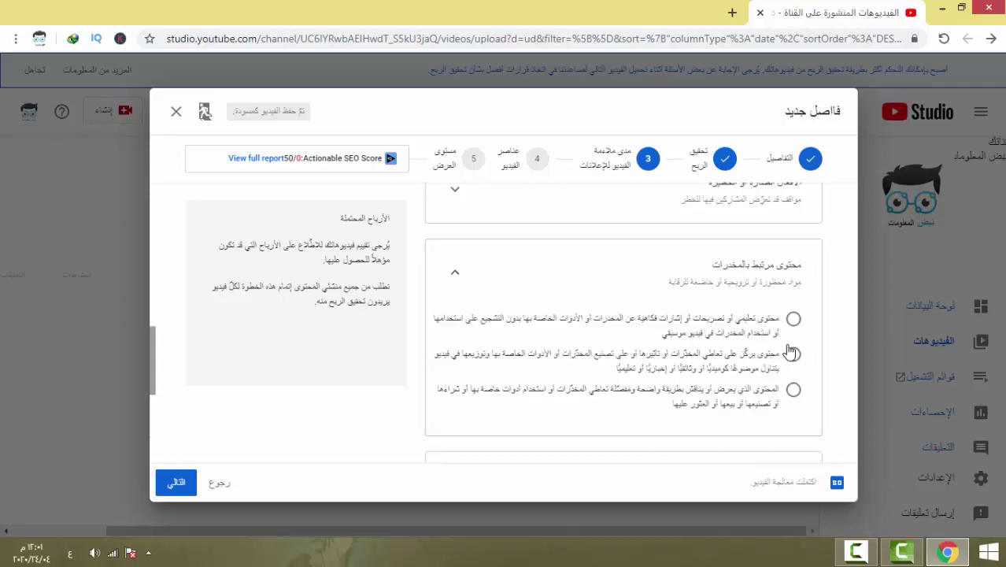
Collapse the drug-related content category, expand the firearms-related category to examine its rating options, and collapse it again
click(456, 279)
scroll(551, 292, down, 2)
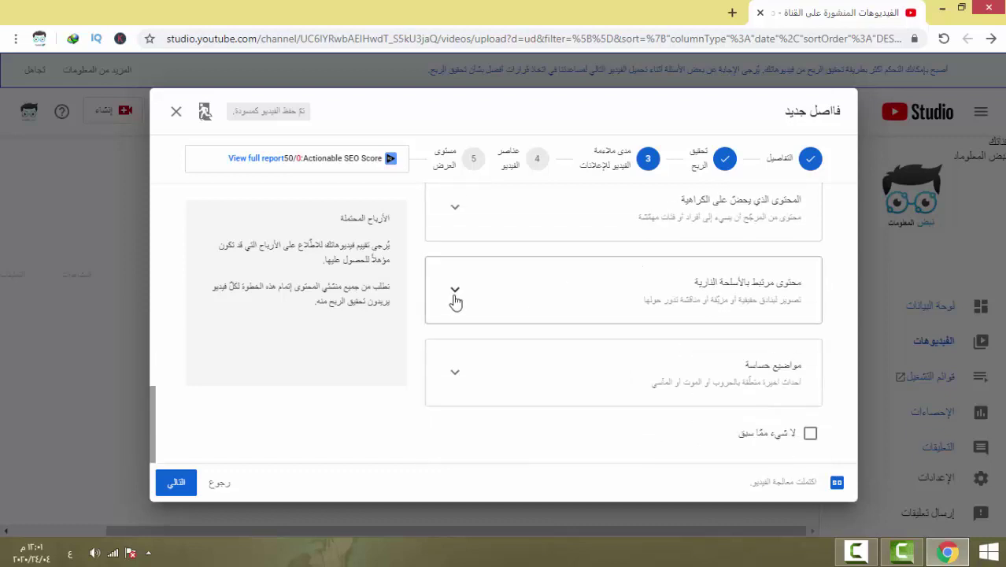
click(455, 294)
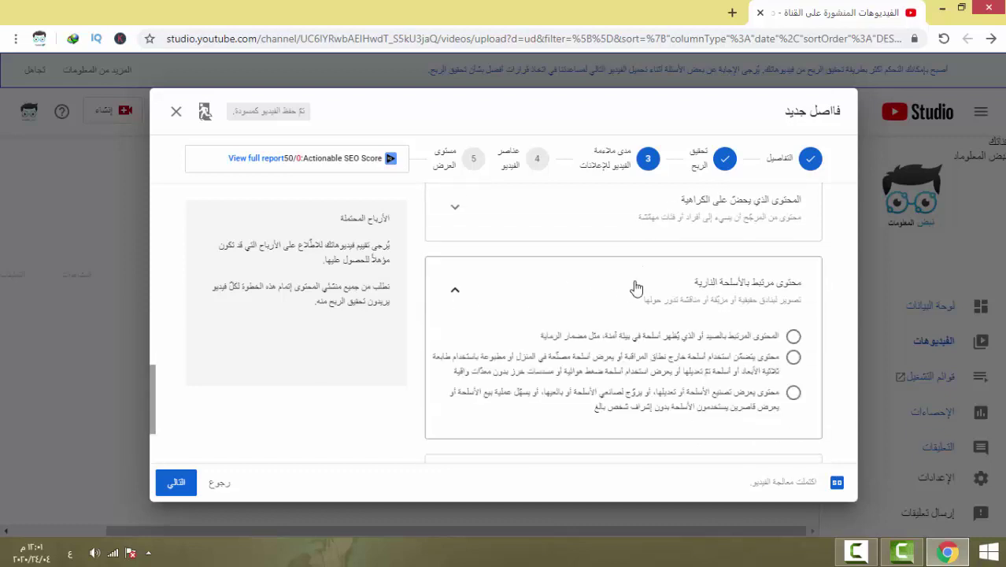
click(456, 293)
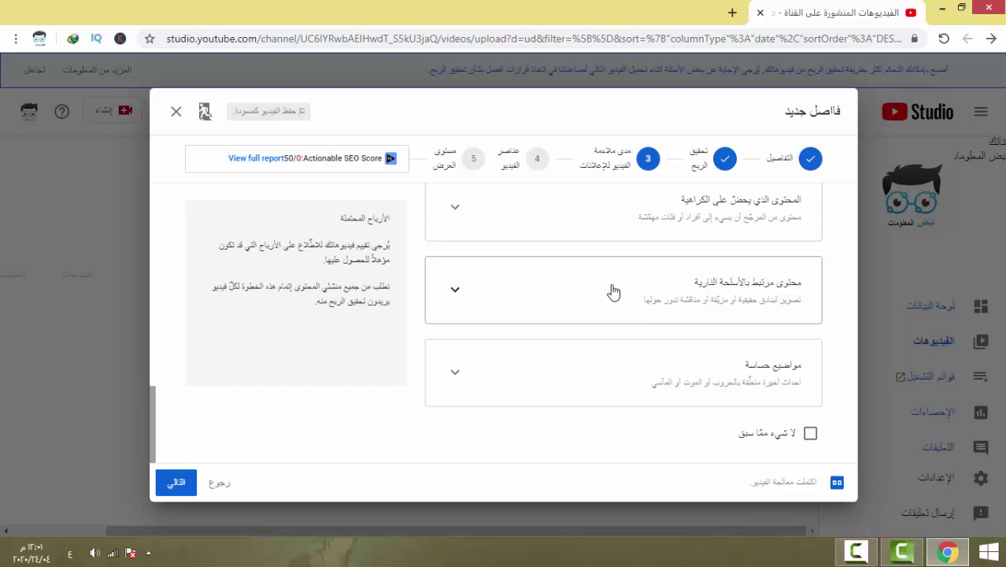
Examine the rating options of the harmful or dangerous acts category and collapse it without selecting any
scroll(613, 290, up, 2)
scroll(468, 236, up, 1)
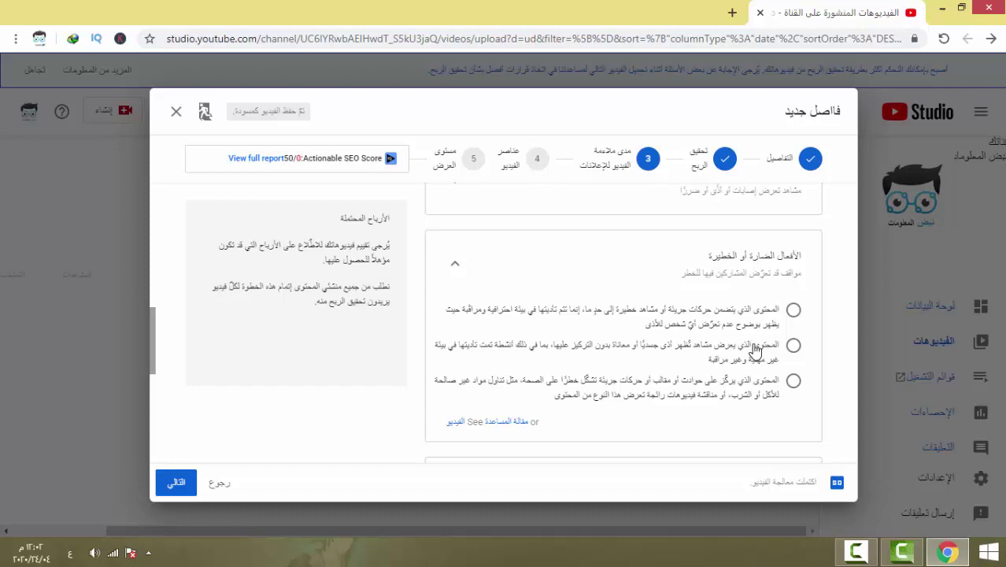
scroll(709, 338, down, 1)
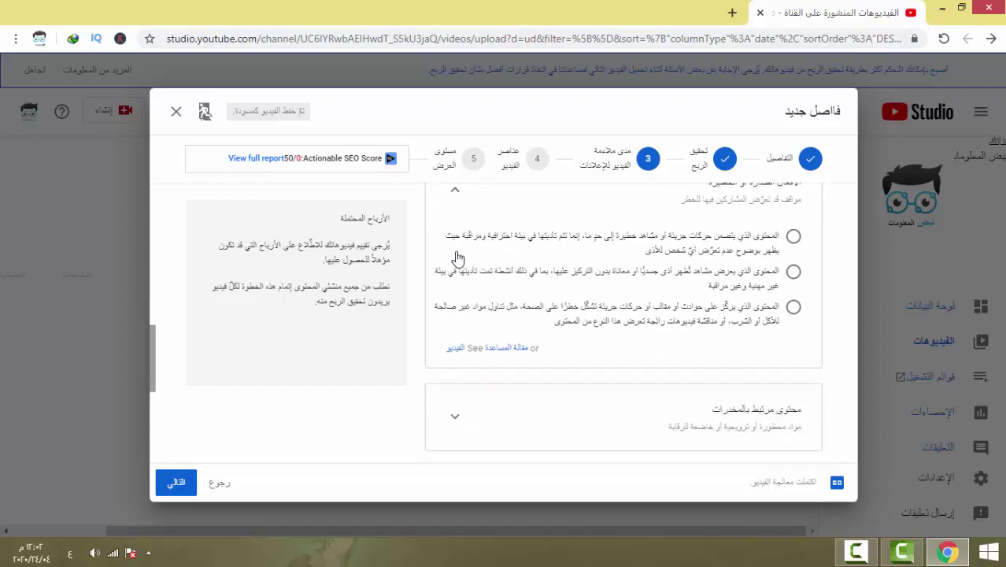
scroll(457, 259, up, 1)
click(457, 263)
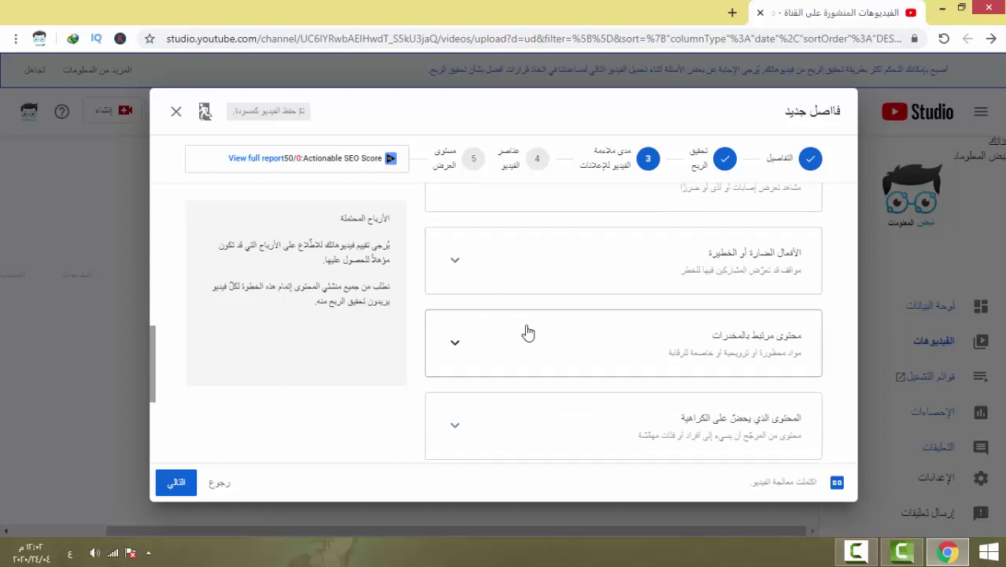
Declare in the ad suitability questionnaire that none of the listed content categories apply to the video
scroll(535, 335, down, 2)
scroll(542, 331, up, 2)
scroll(582, 319, down, 2)
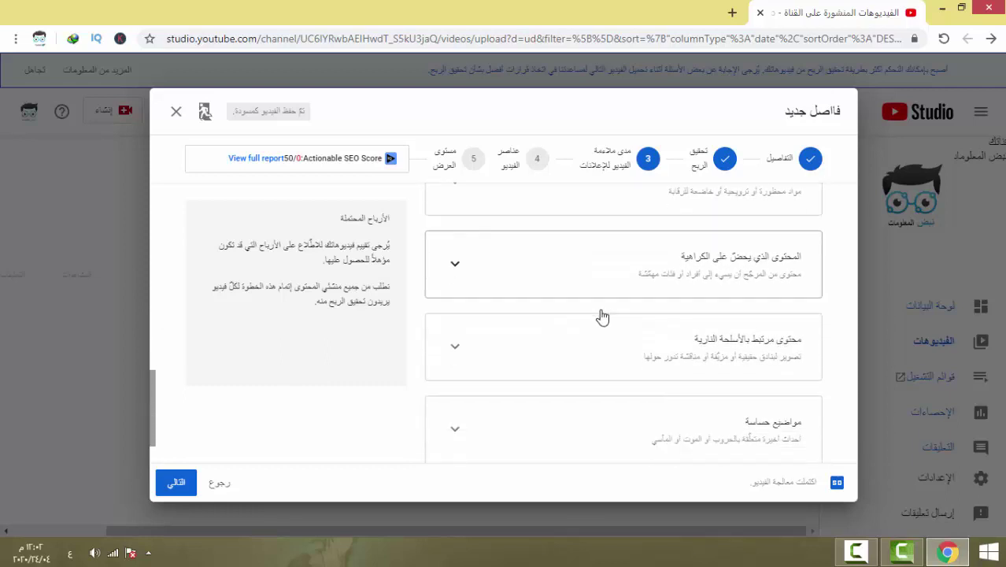
scroll(603, 316, down, 1)
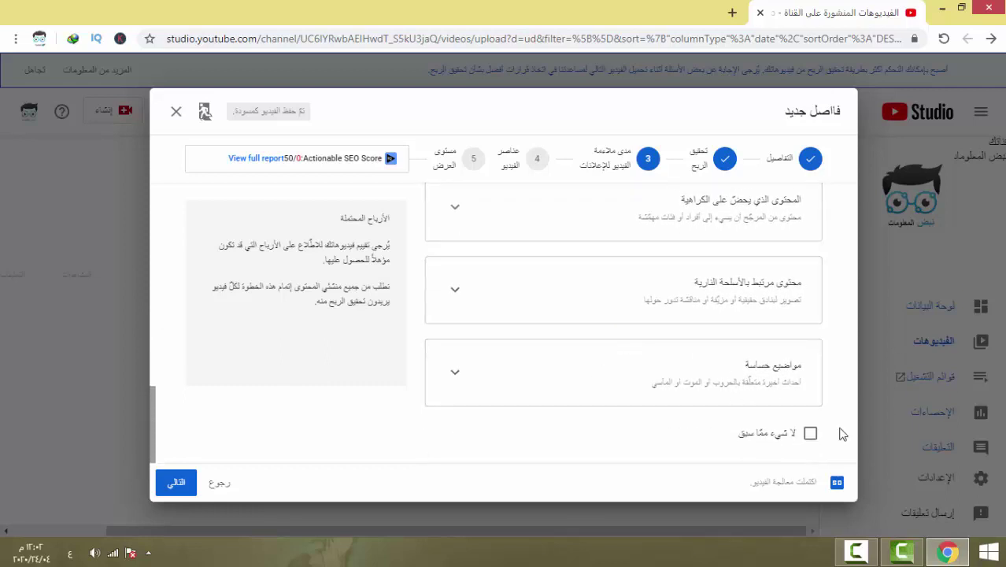
scroll(689, 354, up, 2)
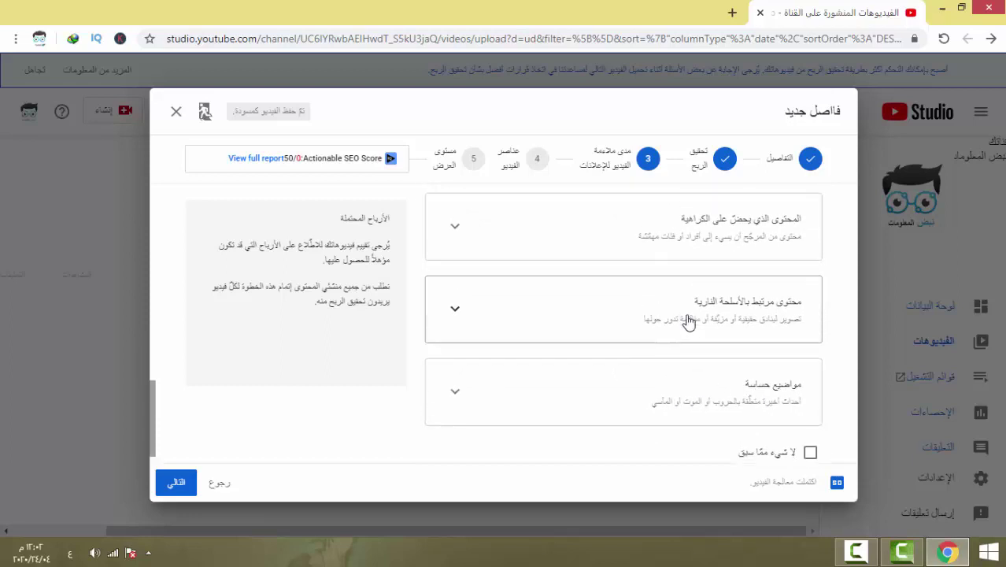
scroll(693, 264, up, 1)
scroll(693, 315, down, 3)
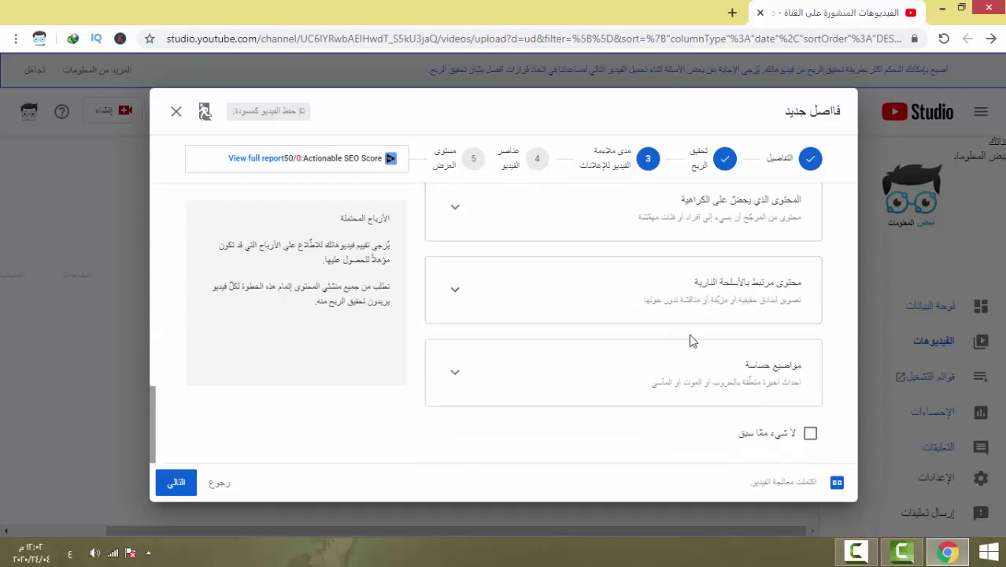
click(811, 438)
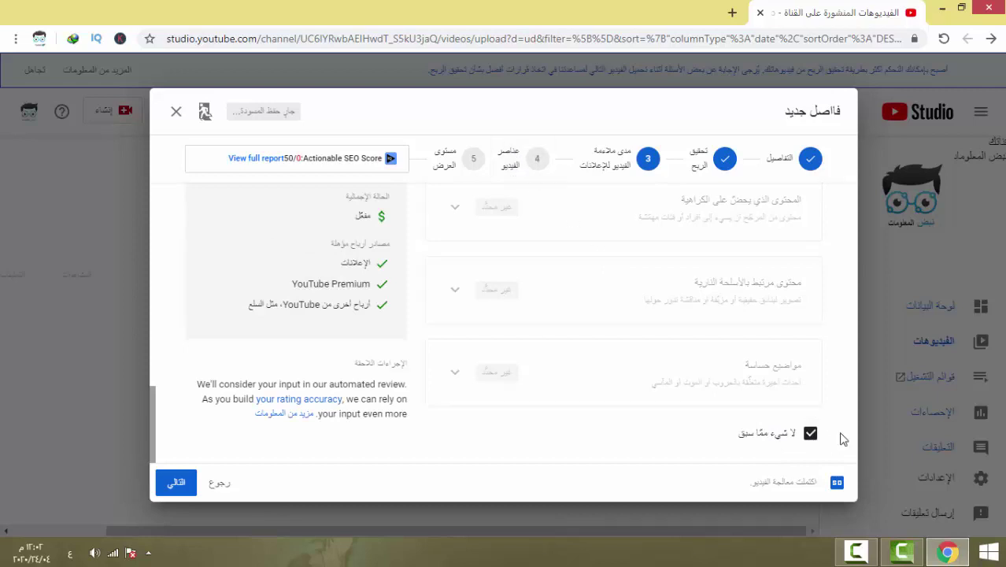
Go to the video elements stage and open the card editor for the video, with the preview paused
click(514, 166)
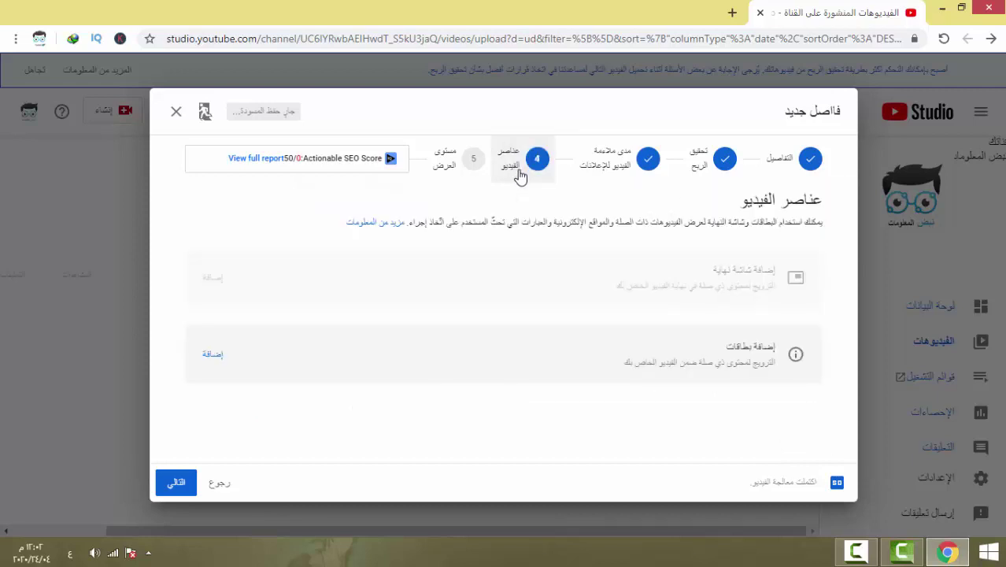
click(213, 355)
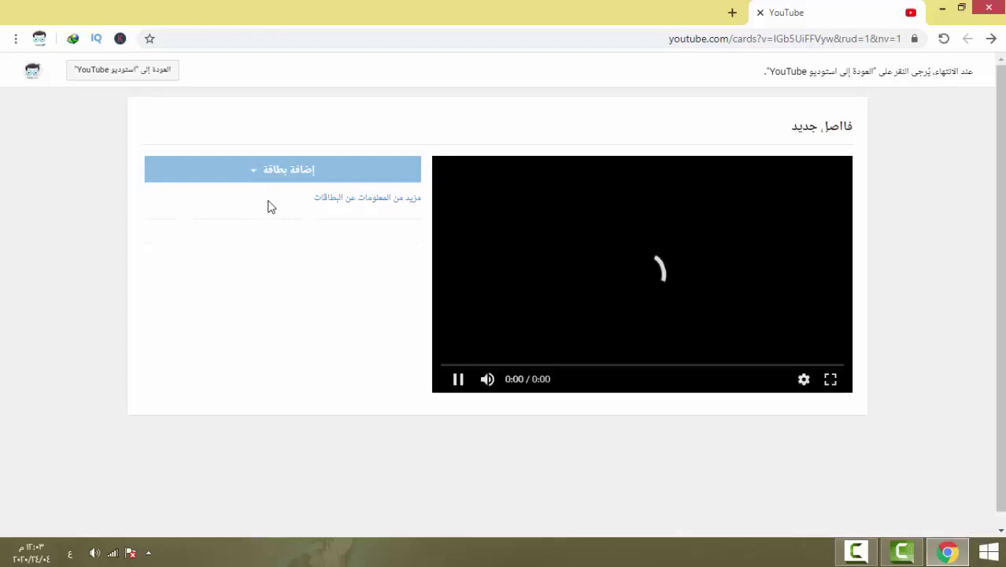
click(455, 381)
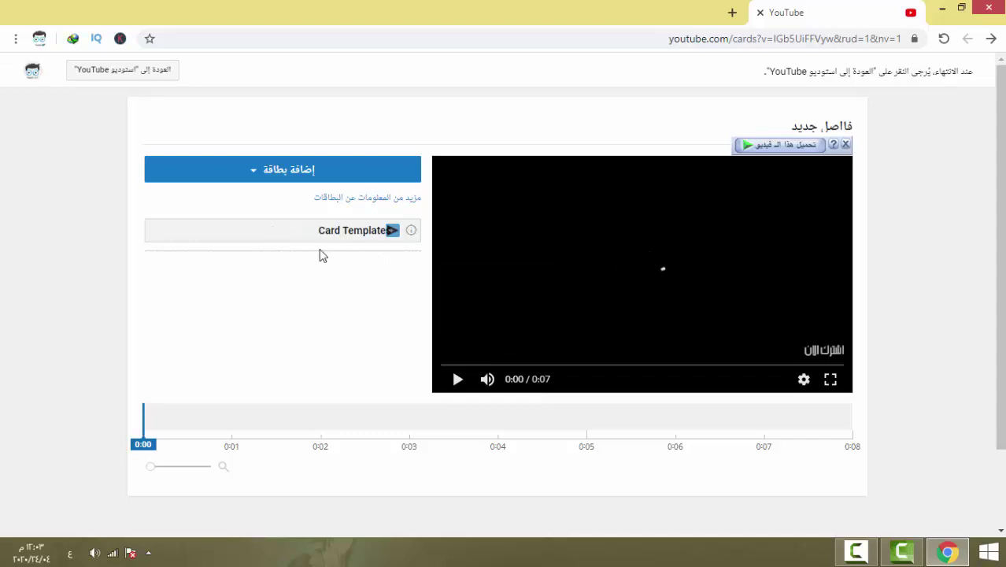
Add a video card near 0:00 on the timeline that promotes the uploaded video "خمس نصائح لكل مبتداء علي اليوتيوب"
click(155, 418)
click(253, 175)
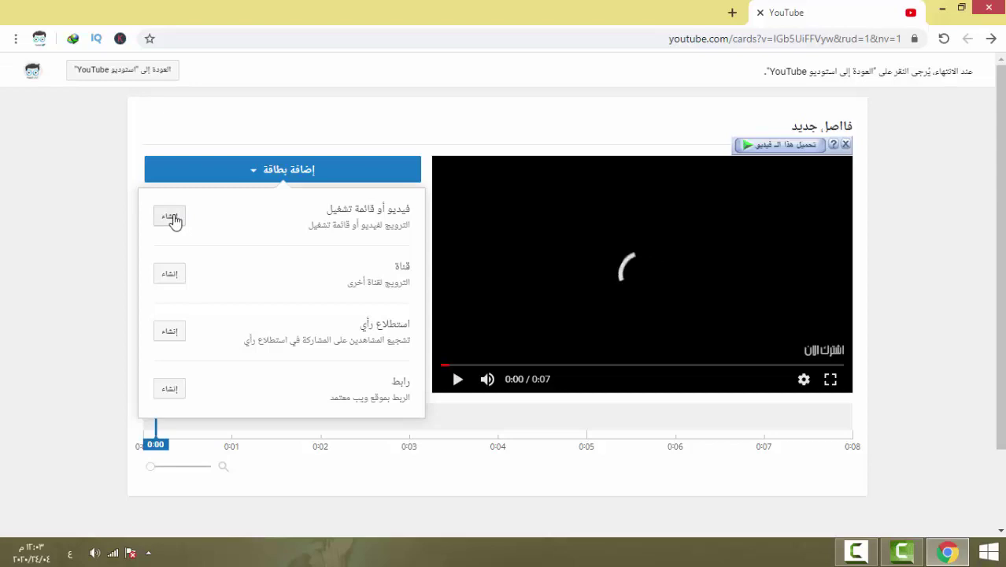
click(846, 145)
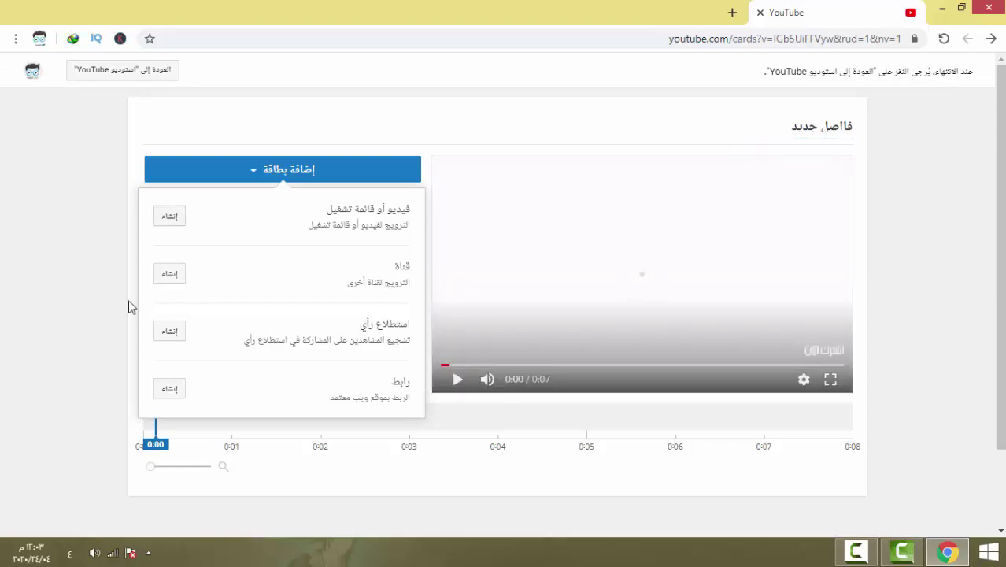
click(169, 216)
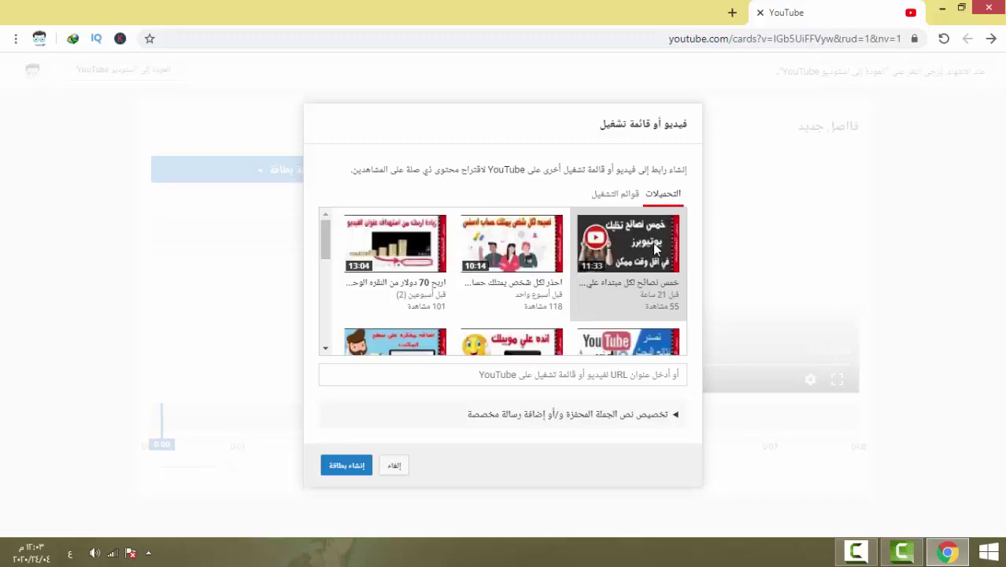
click(656, 248)
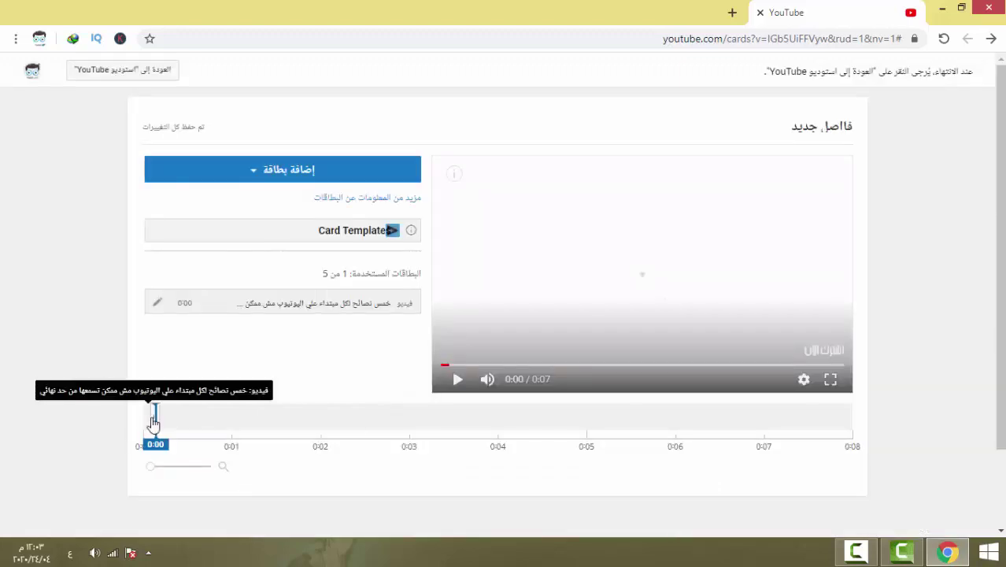
mouse_move(461, 182)
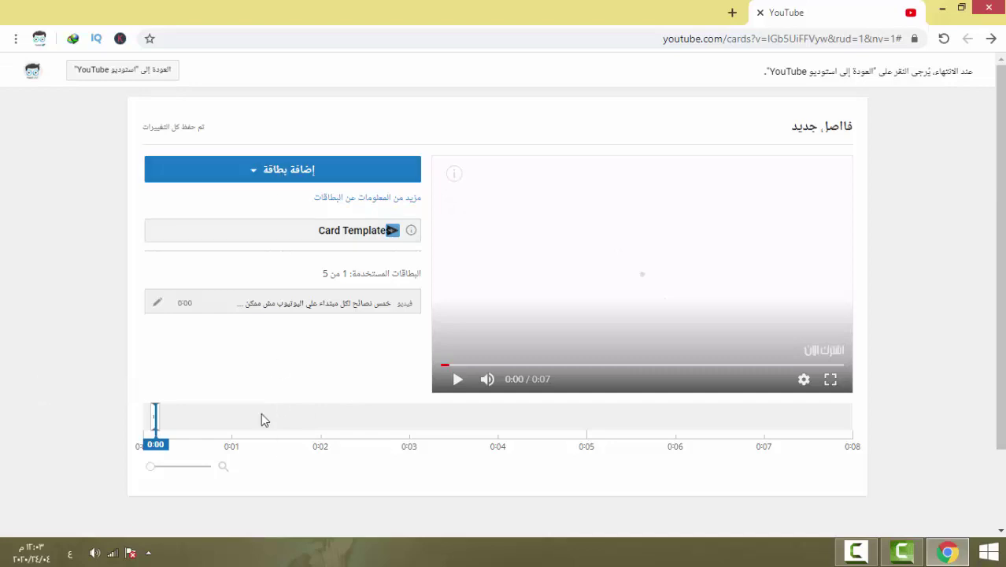
Add a second video card at 0:01 that promotes the uploaded video "احذر لكل شخص يمتلك حساب علي جوجل ادسنس"
click(261, 418)
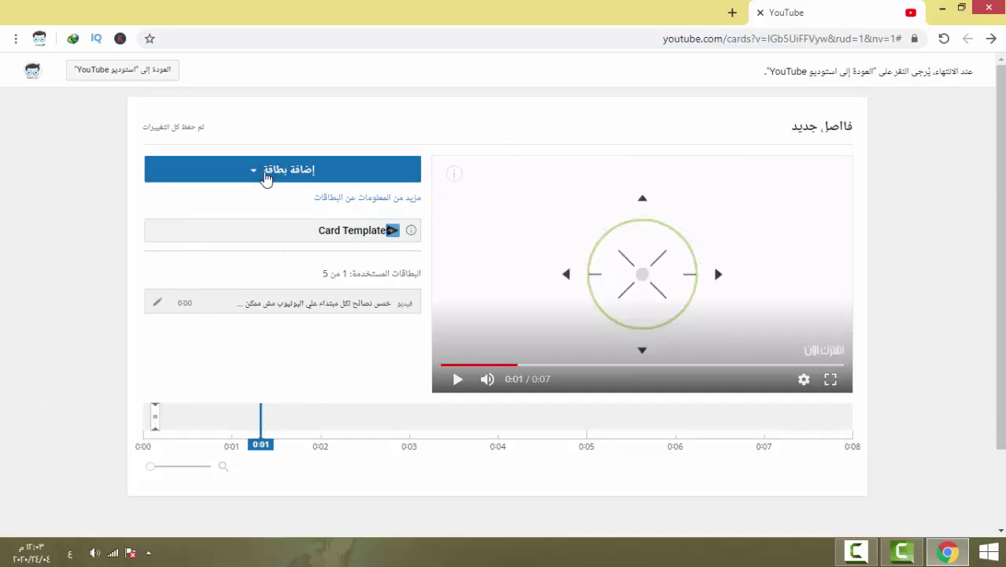
click(266, 173)
click(169, 216)
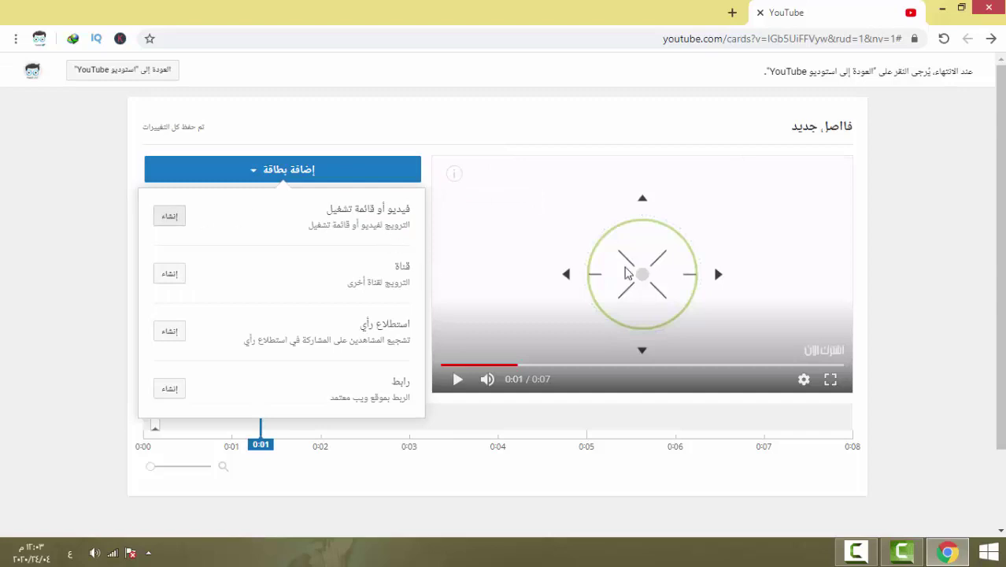
click(526, 267)
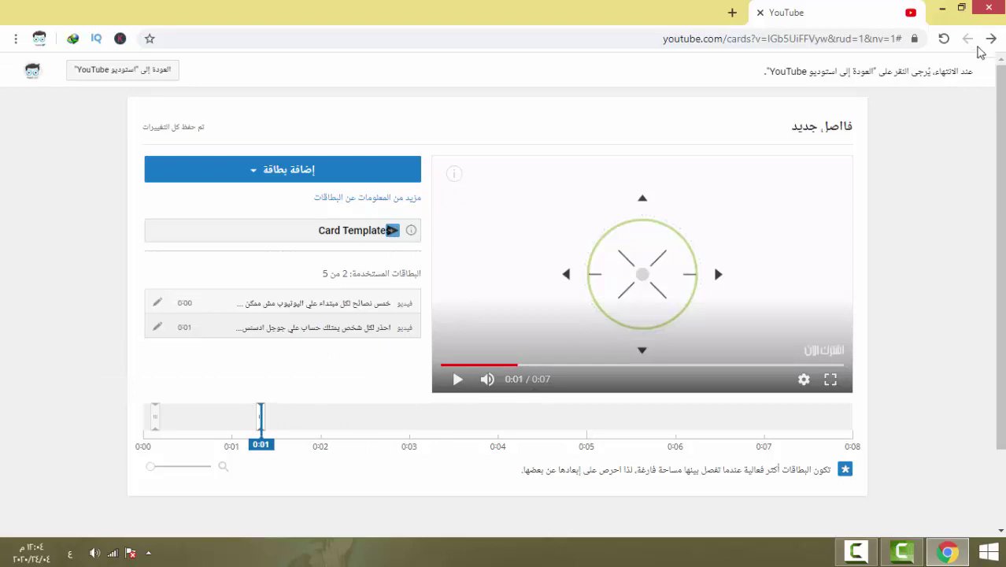
Return from the card editor to the video's upload draft and open its visibility stage
click(989, 41)
click(992, 40)
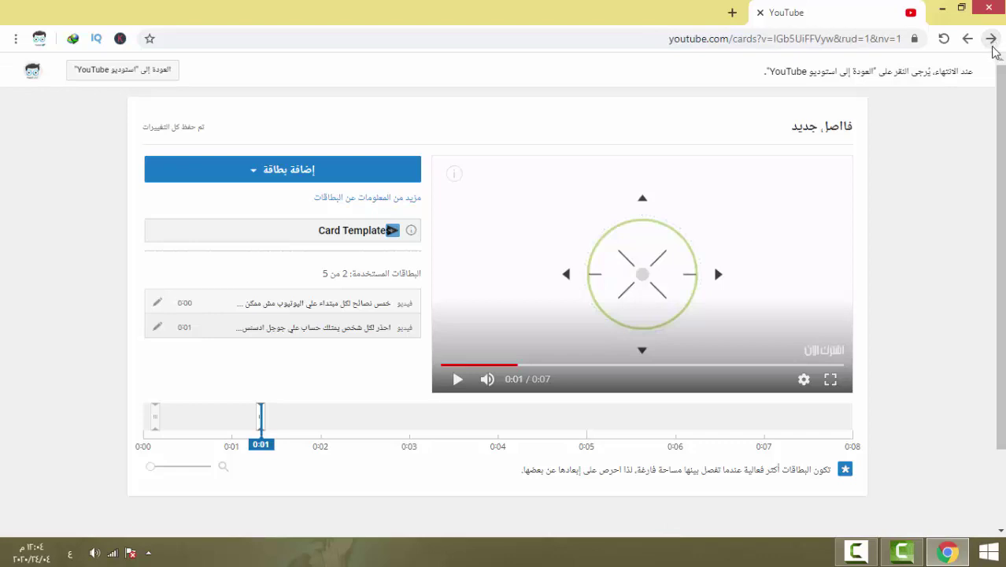
click(990, 41)
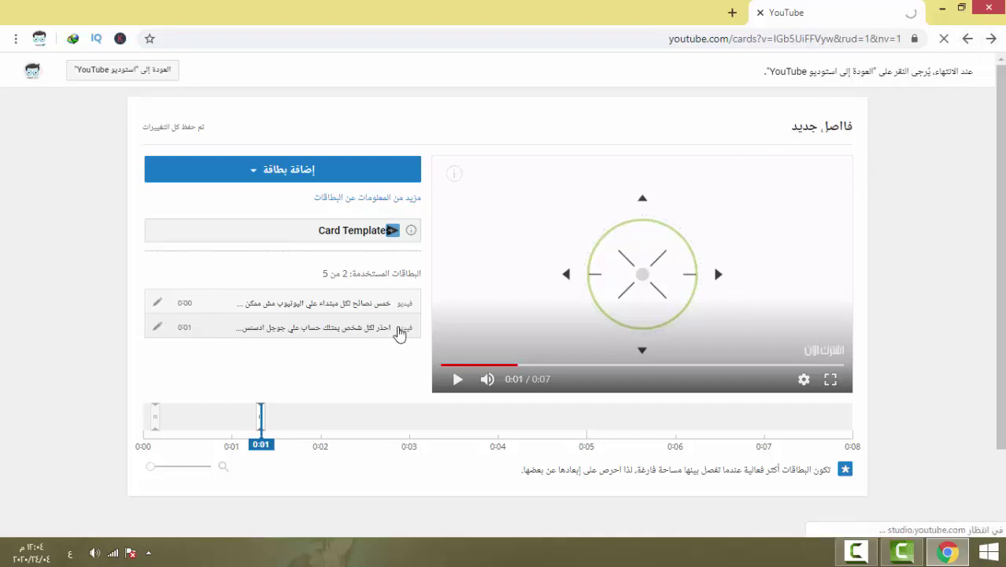
scroll(440, 345, down, 1)
scroll(488, 353, up, 1)
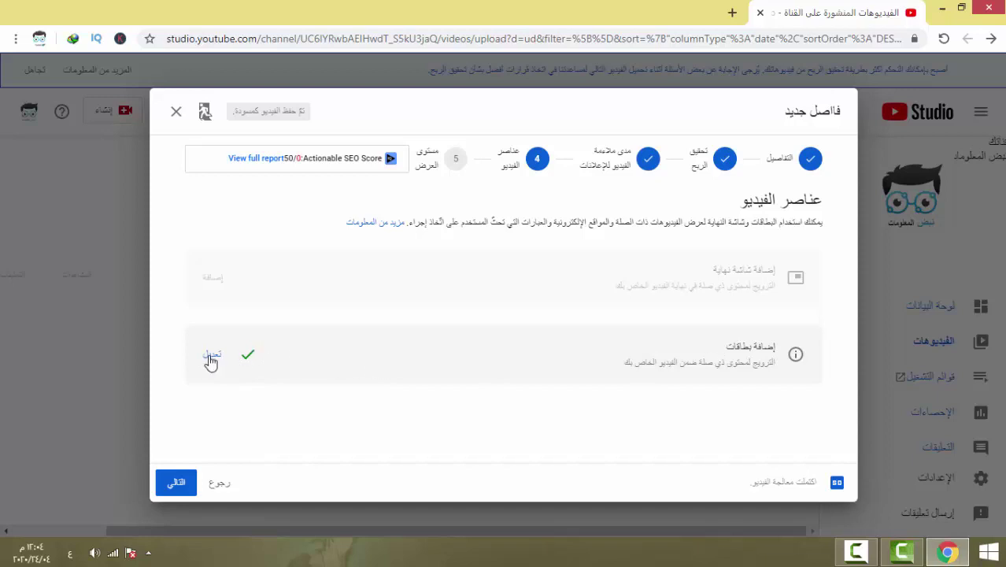
click(432, 167)
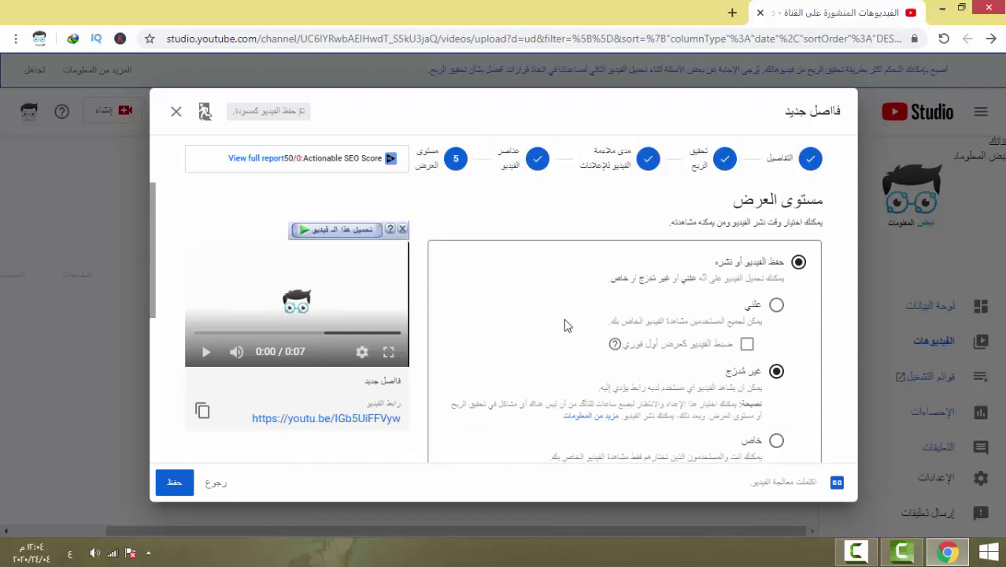
Try the public, unlisted and private visibility options in turn
click(776, 307)
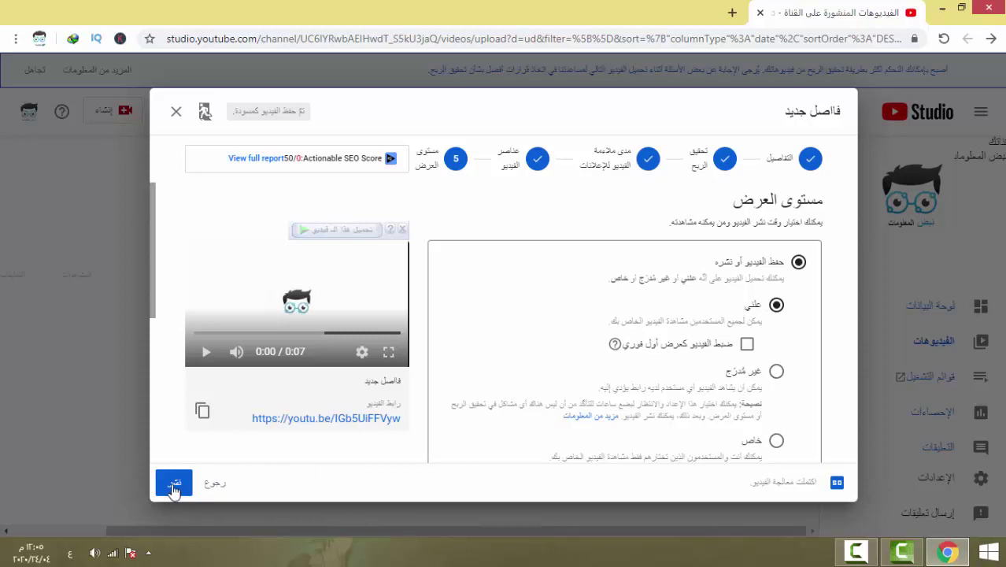
click(777, 373)
click(776, 440)
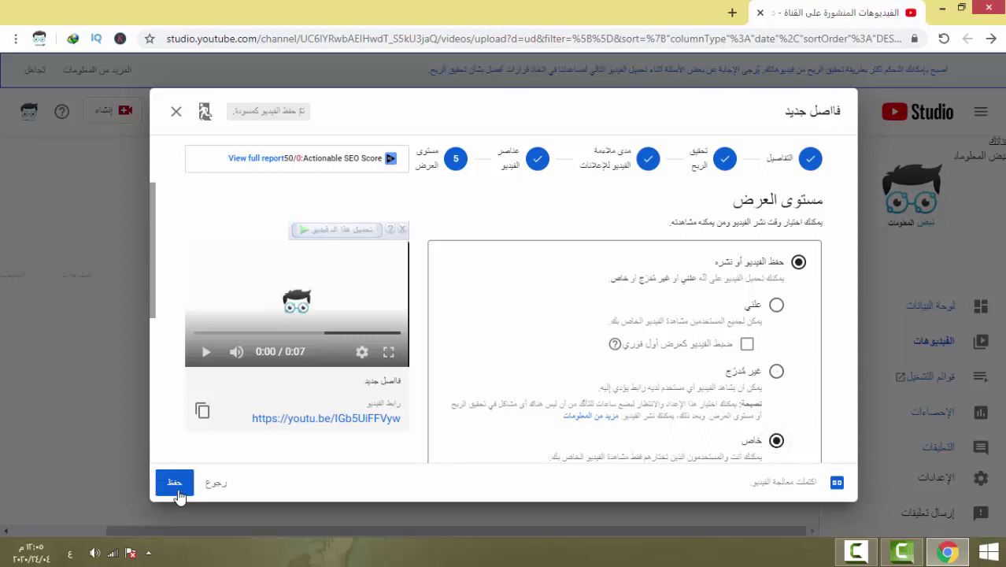
Publish the video with public visibility and close the sharing dialog
click(777, 306)
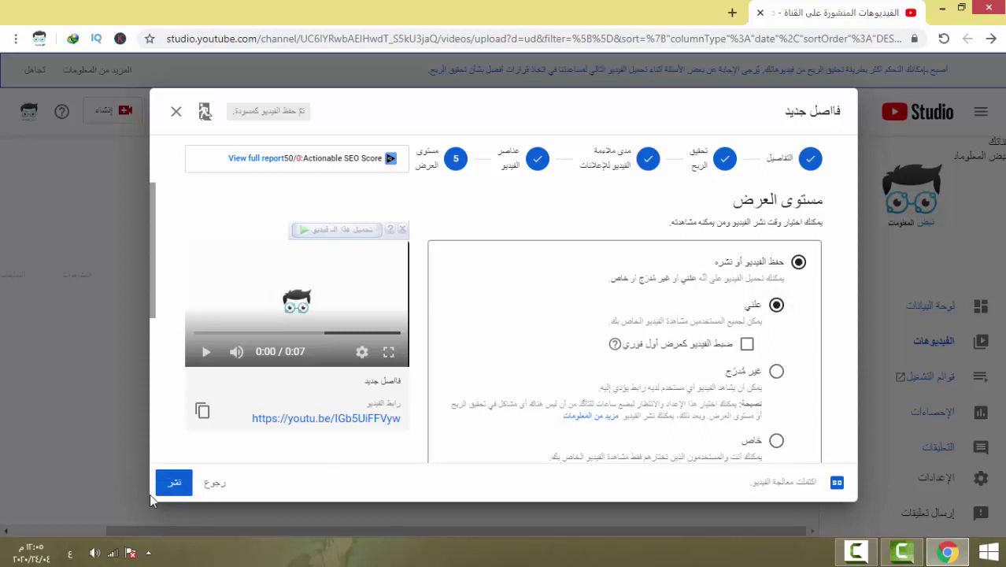
click(179, 486)
click(403, 230)
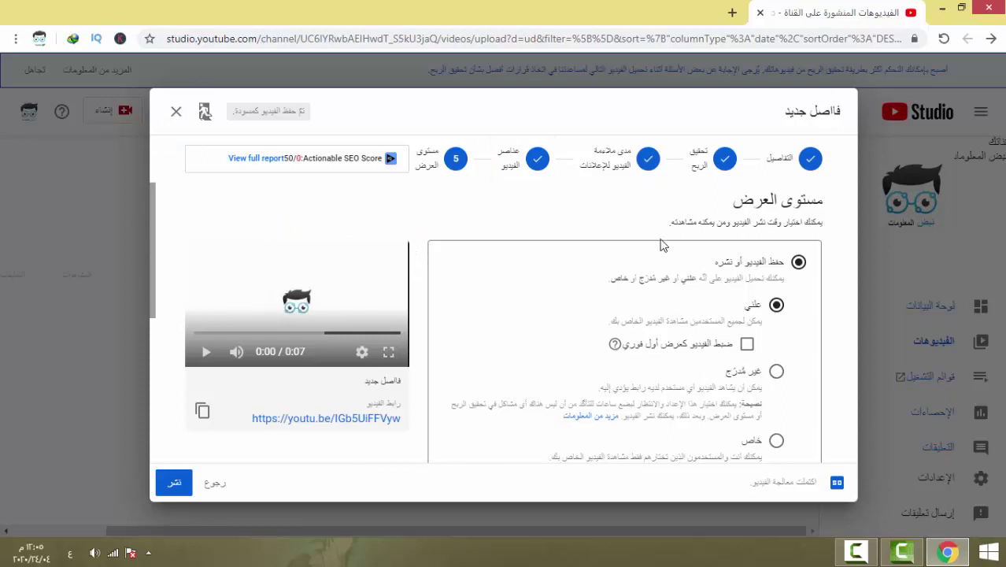
click(175, 483)
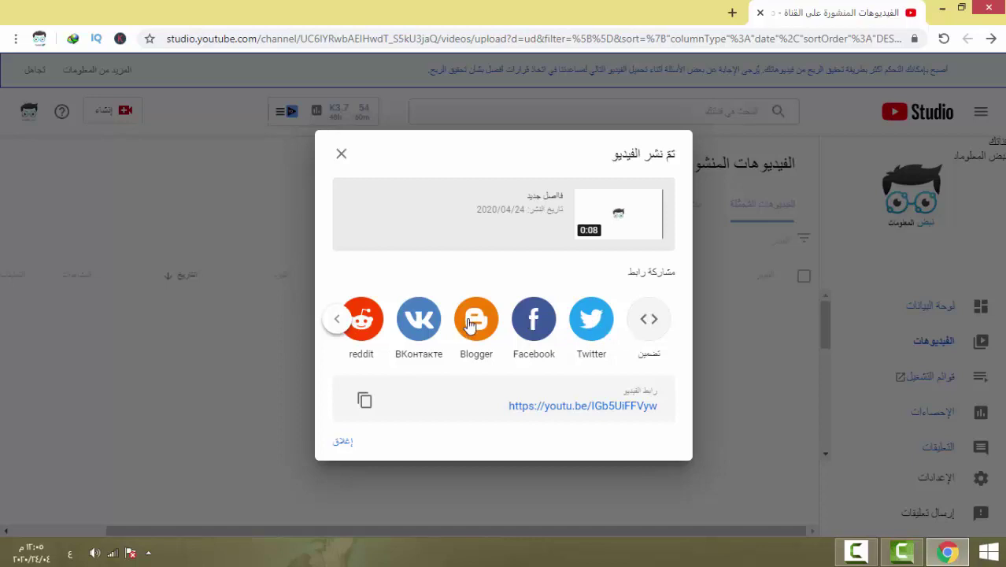
click(344, 157)
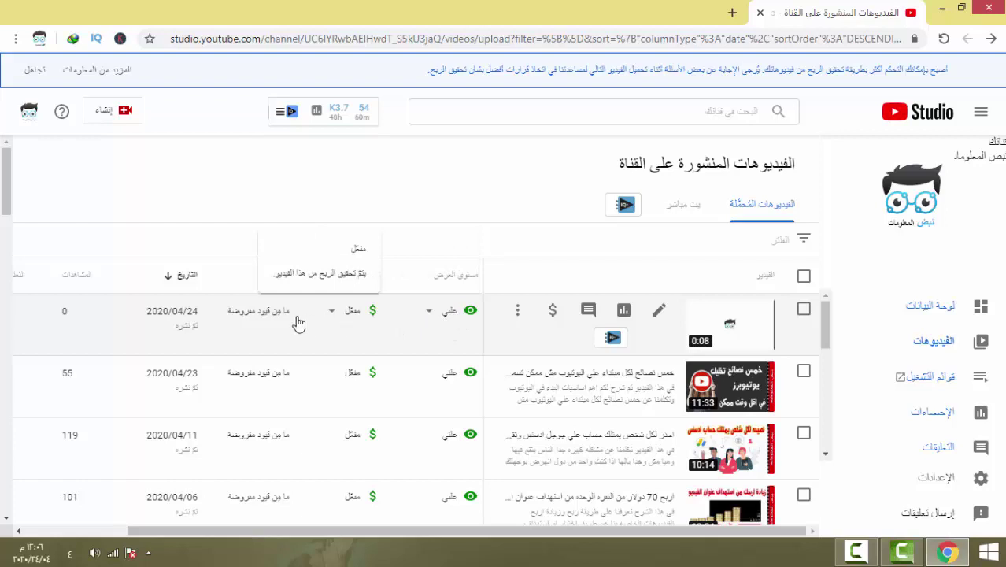
Permanently delete the newly published video "فااصل جديد" from the channel's video list, acknowledging that the deletion is irreversible
click(803, 308)
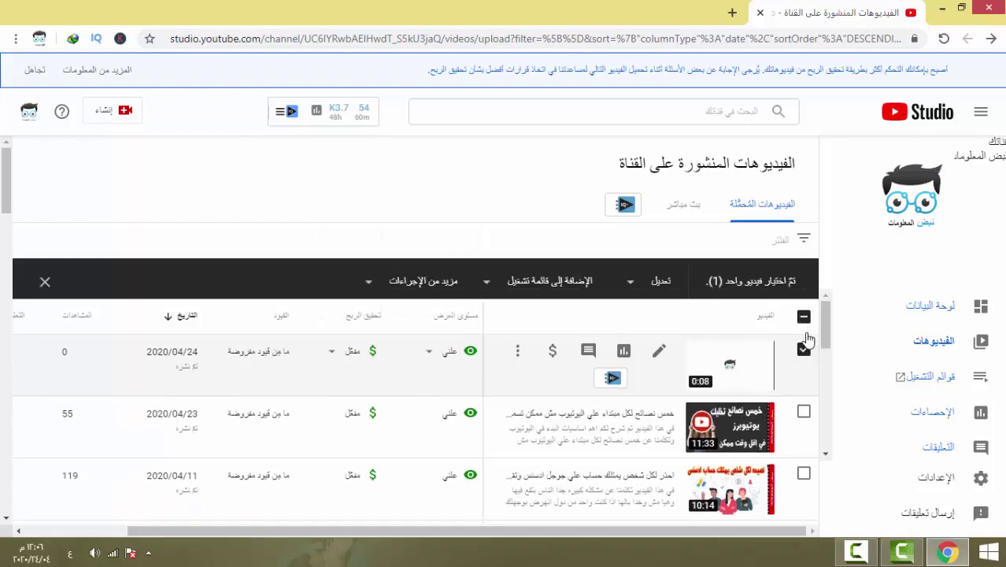
click(371, 286)
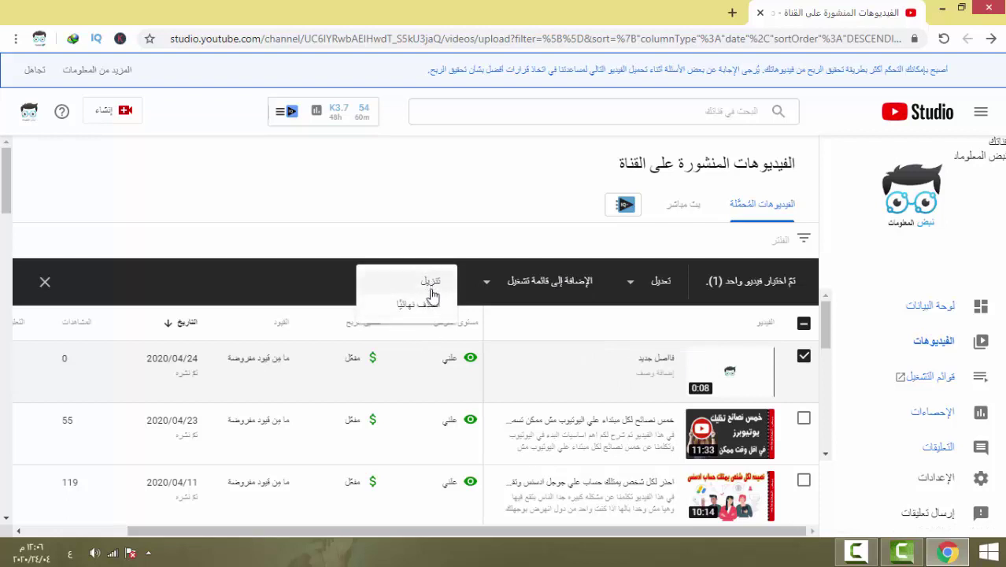
click(425, 310)
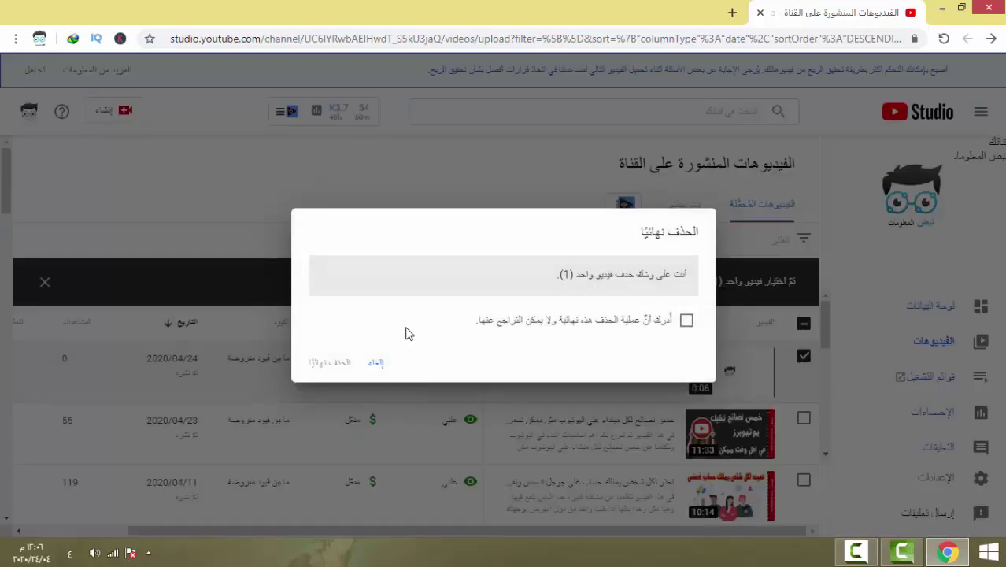
click(687, 329)
click(345, 364)
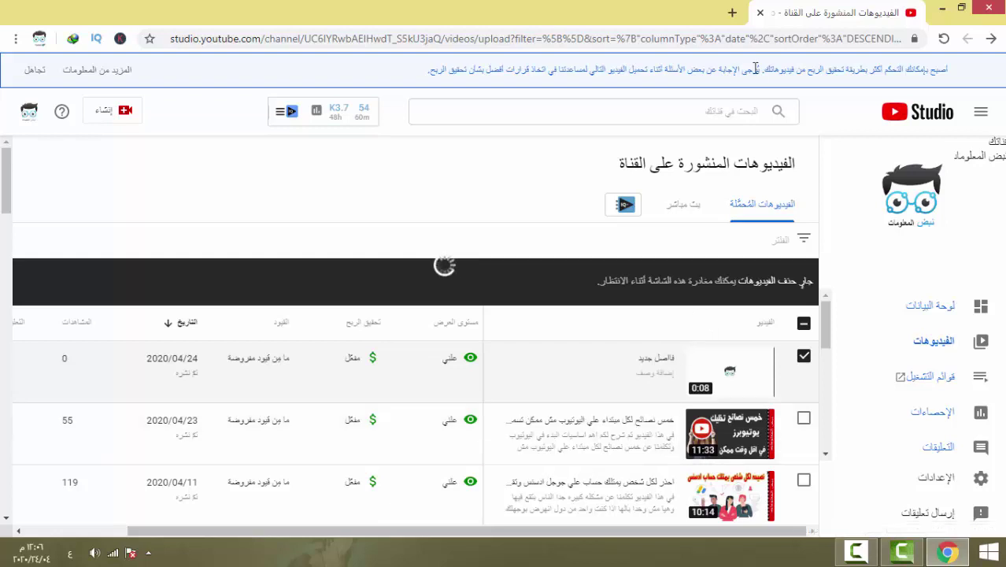
Open the YouTube channel's videos page in a new browser tab
click(732, 13)
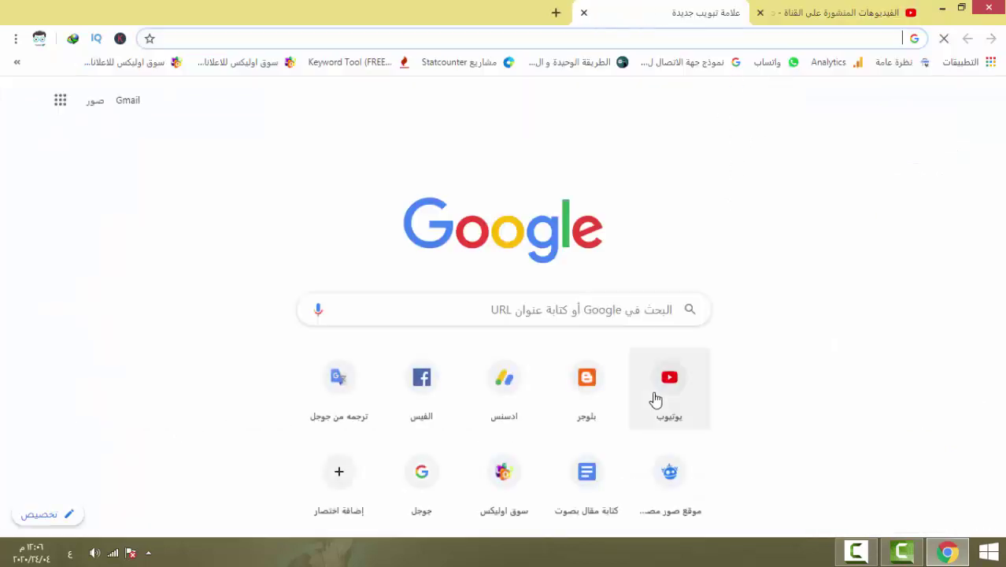
click(658, 398)
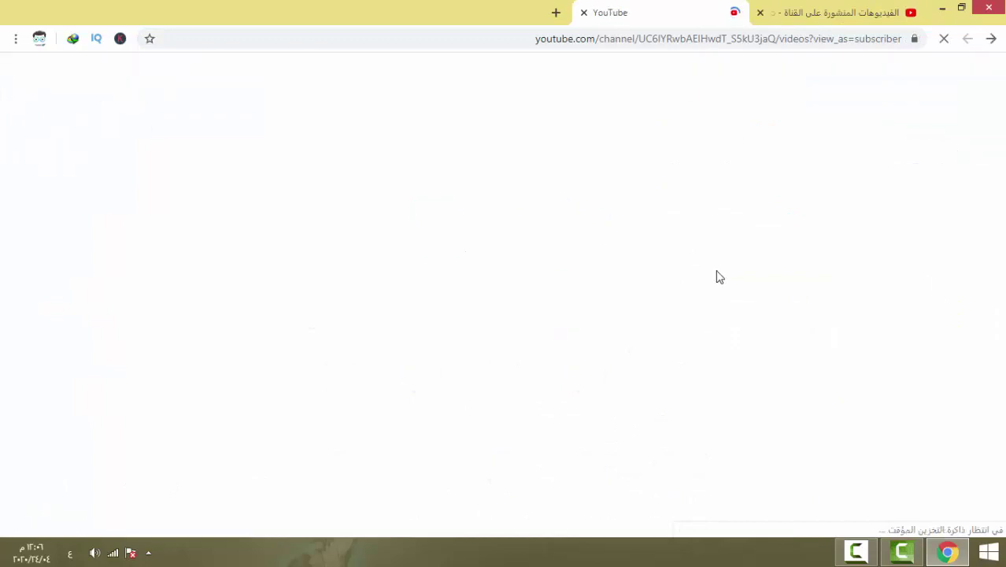